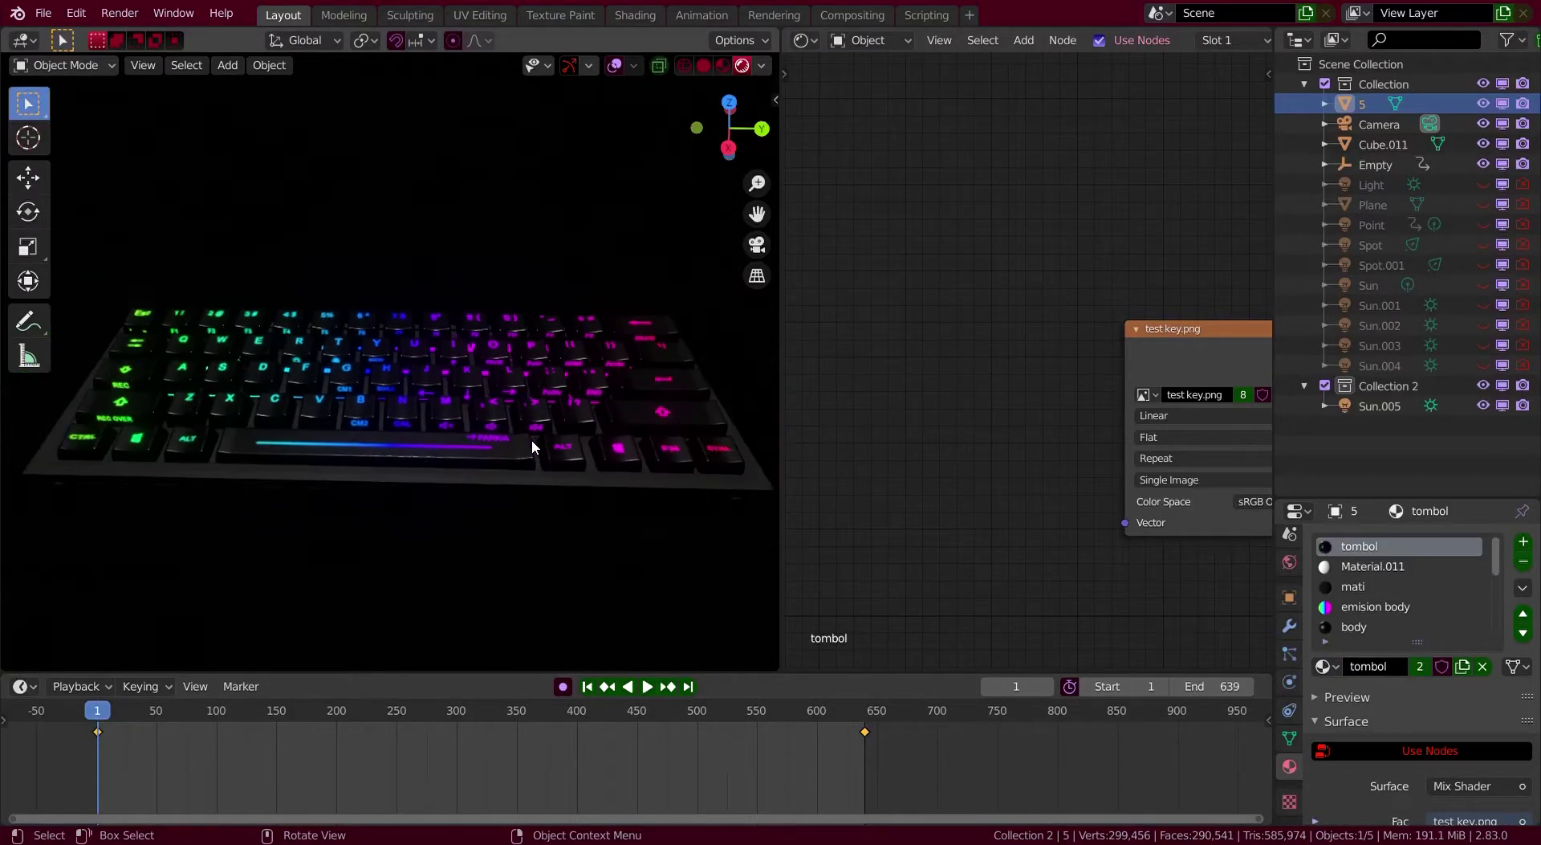
Orbit the keyboard slightly and play the animation to preview the rainbow keycap legends.
scroll(513, 438, "up", 4)
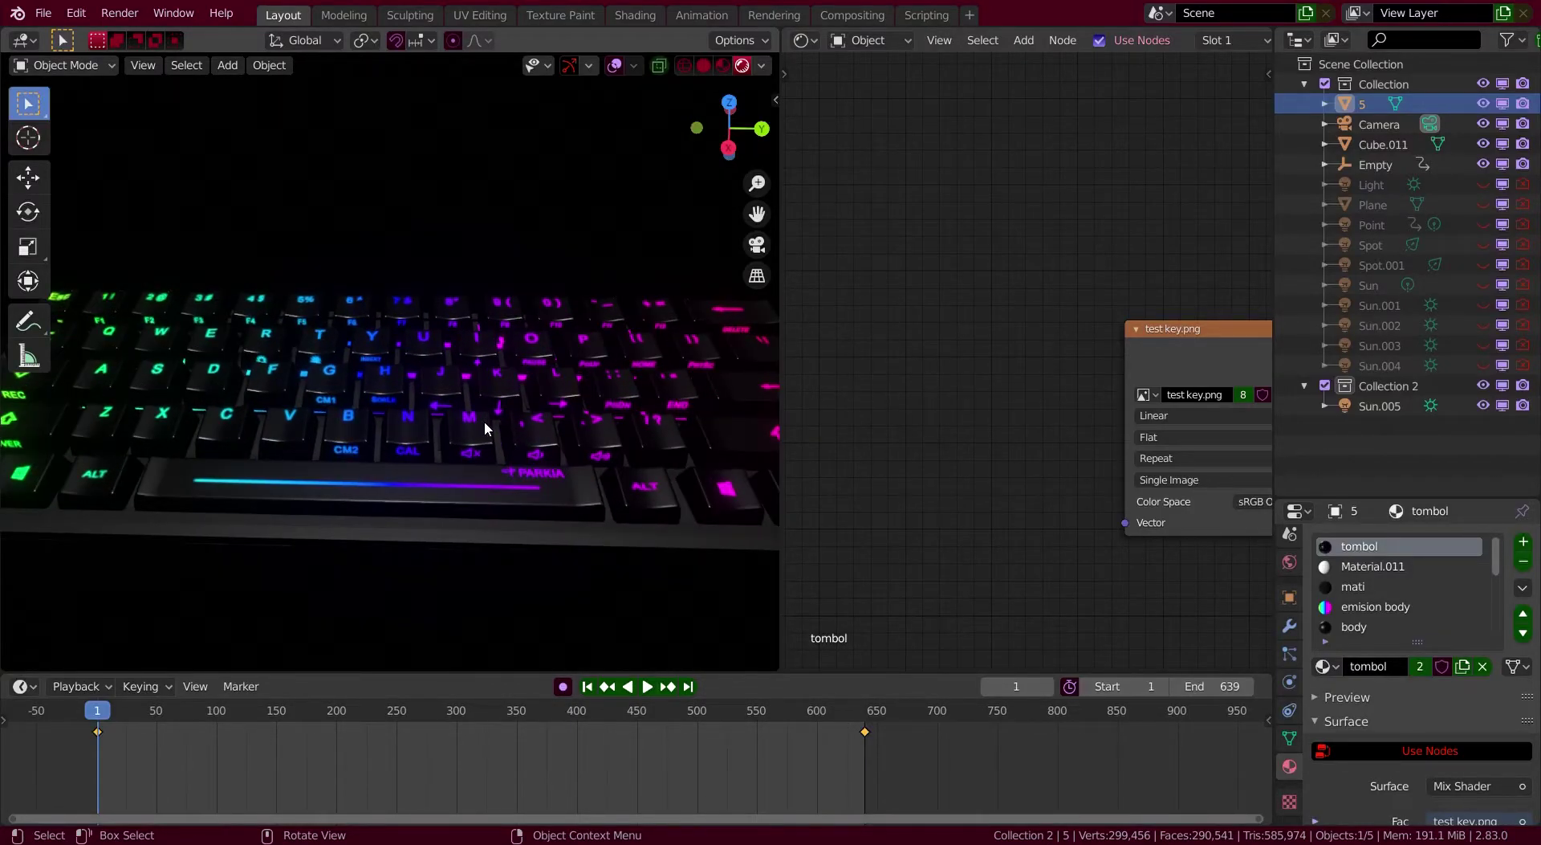
middle_click_drag(523, 413, 540, 425)
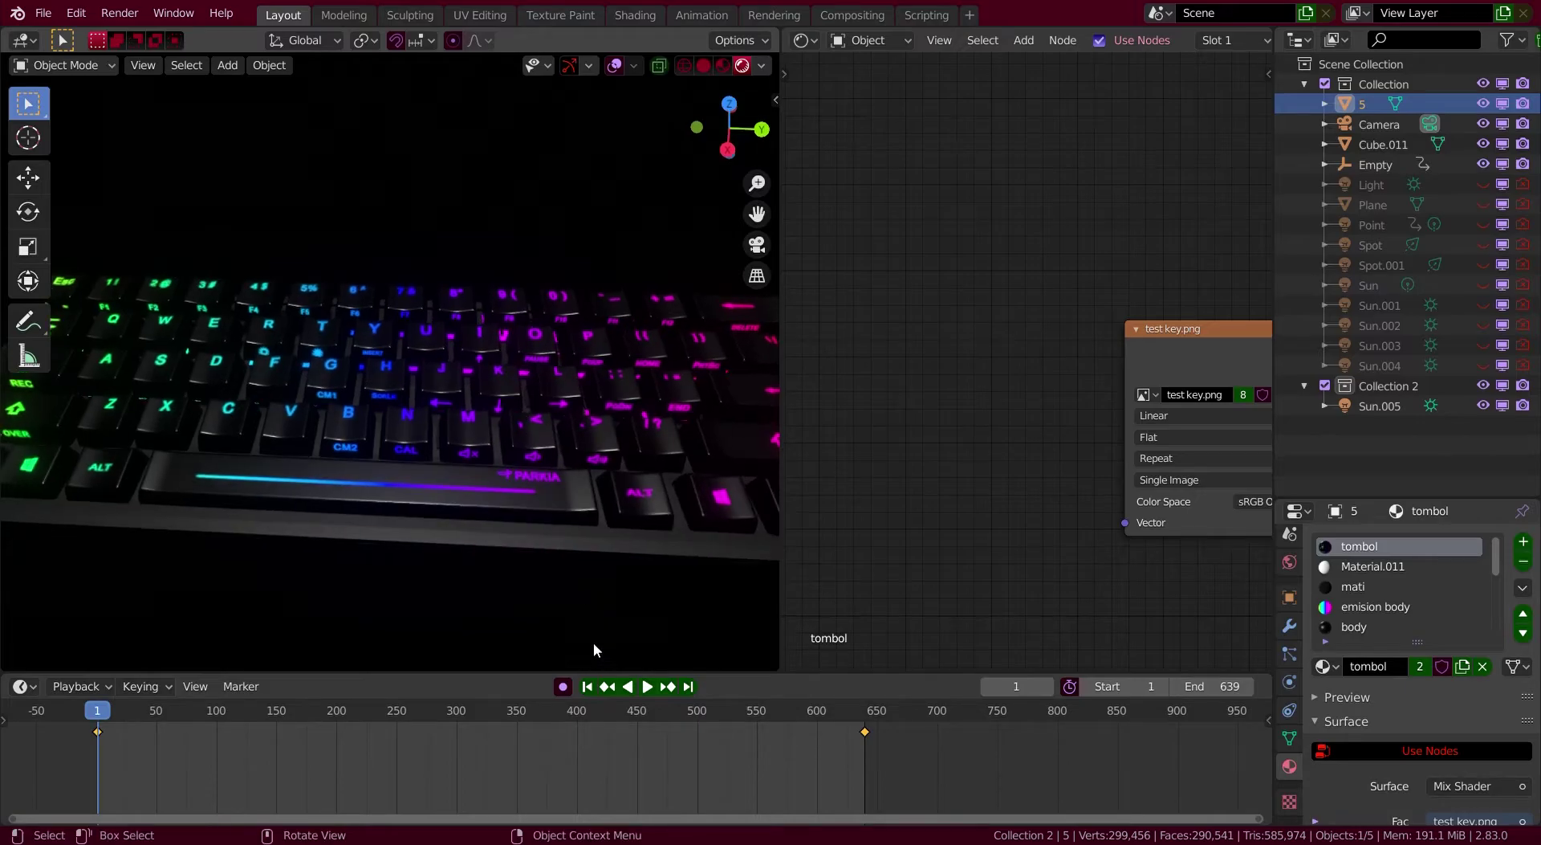
left_click(647, 687)
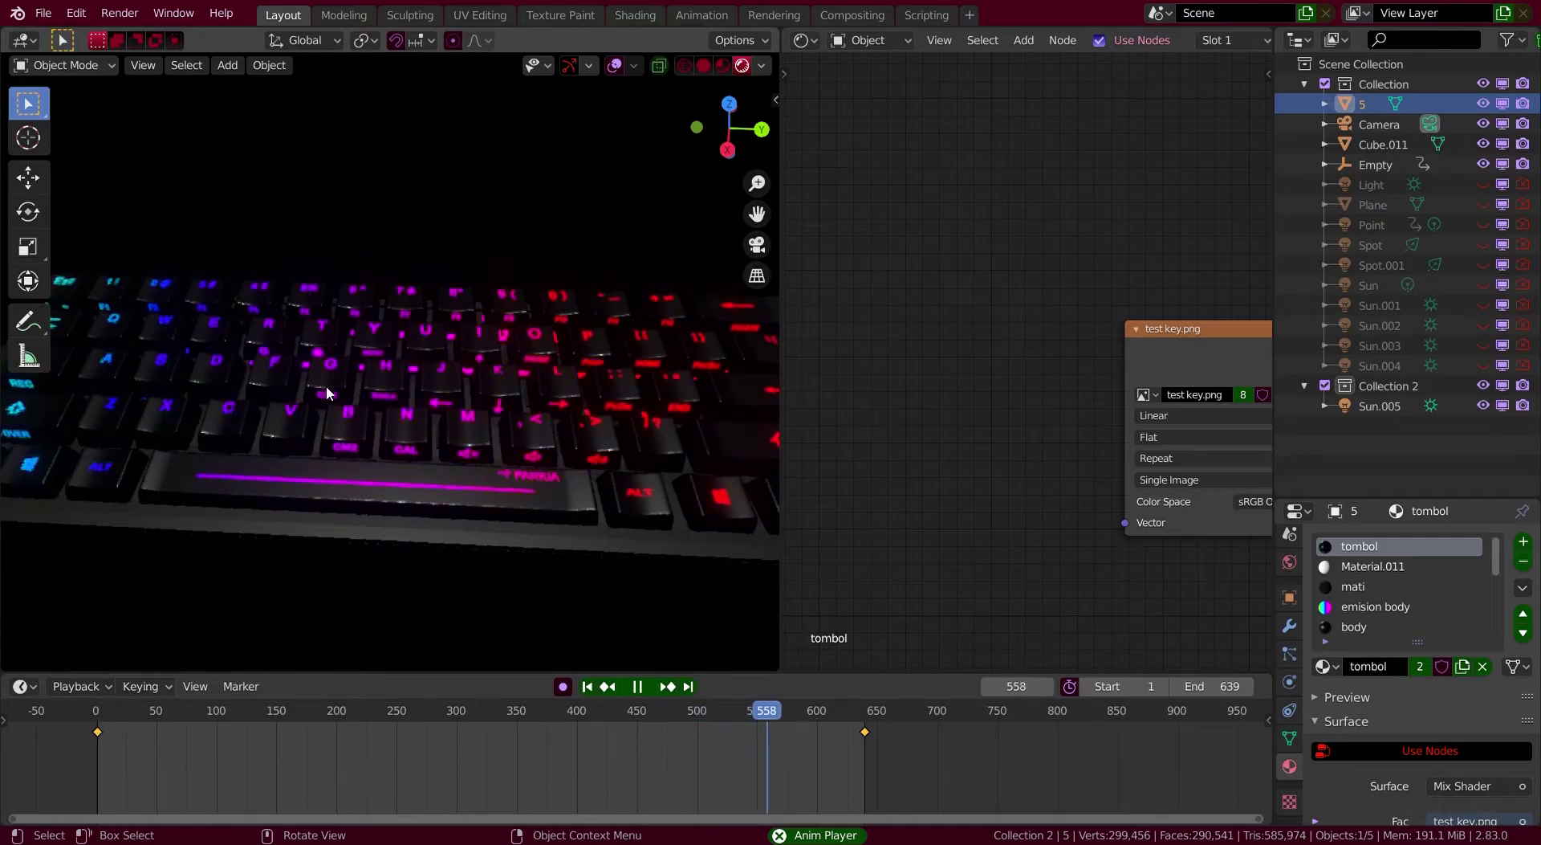
Stop playback, rewind to frame 1 and maximise the node editor.
key("space")
left_click(591, 686)
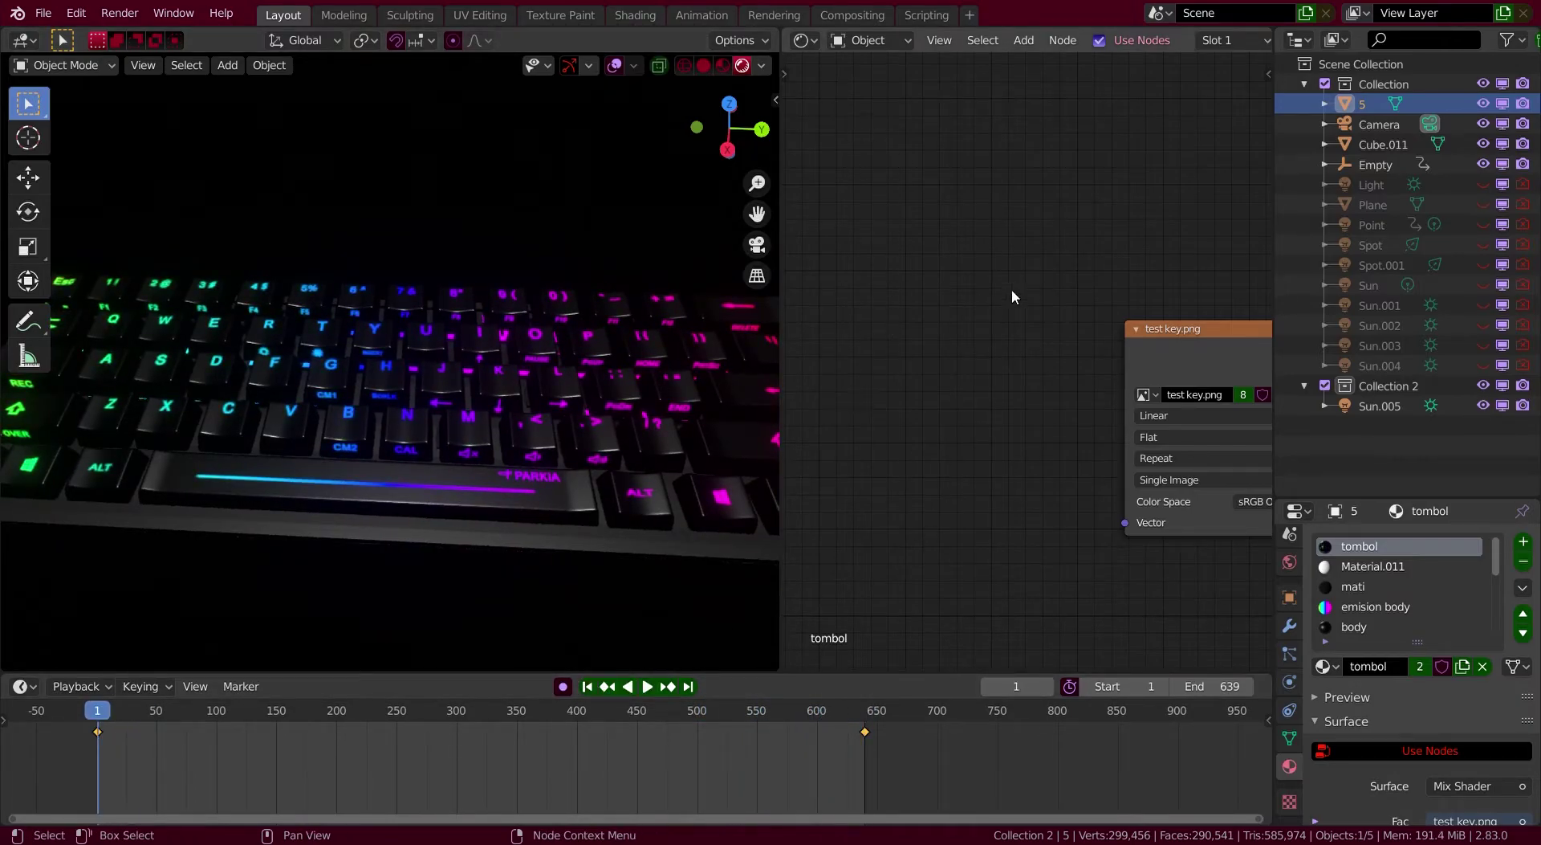
middle_click_drag(998, 392, 934, 314)
key("ctrl+space")
Move the test key.png image node to the top centre of the tombol material tree.
scroll(870, 286, "down", 2)
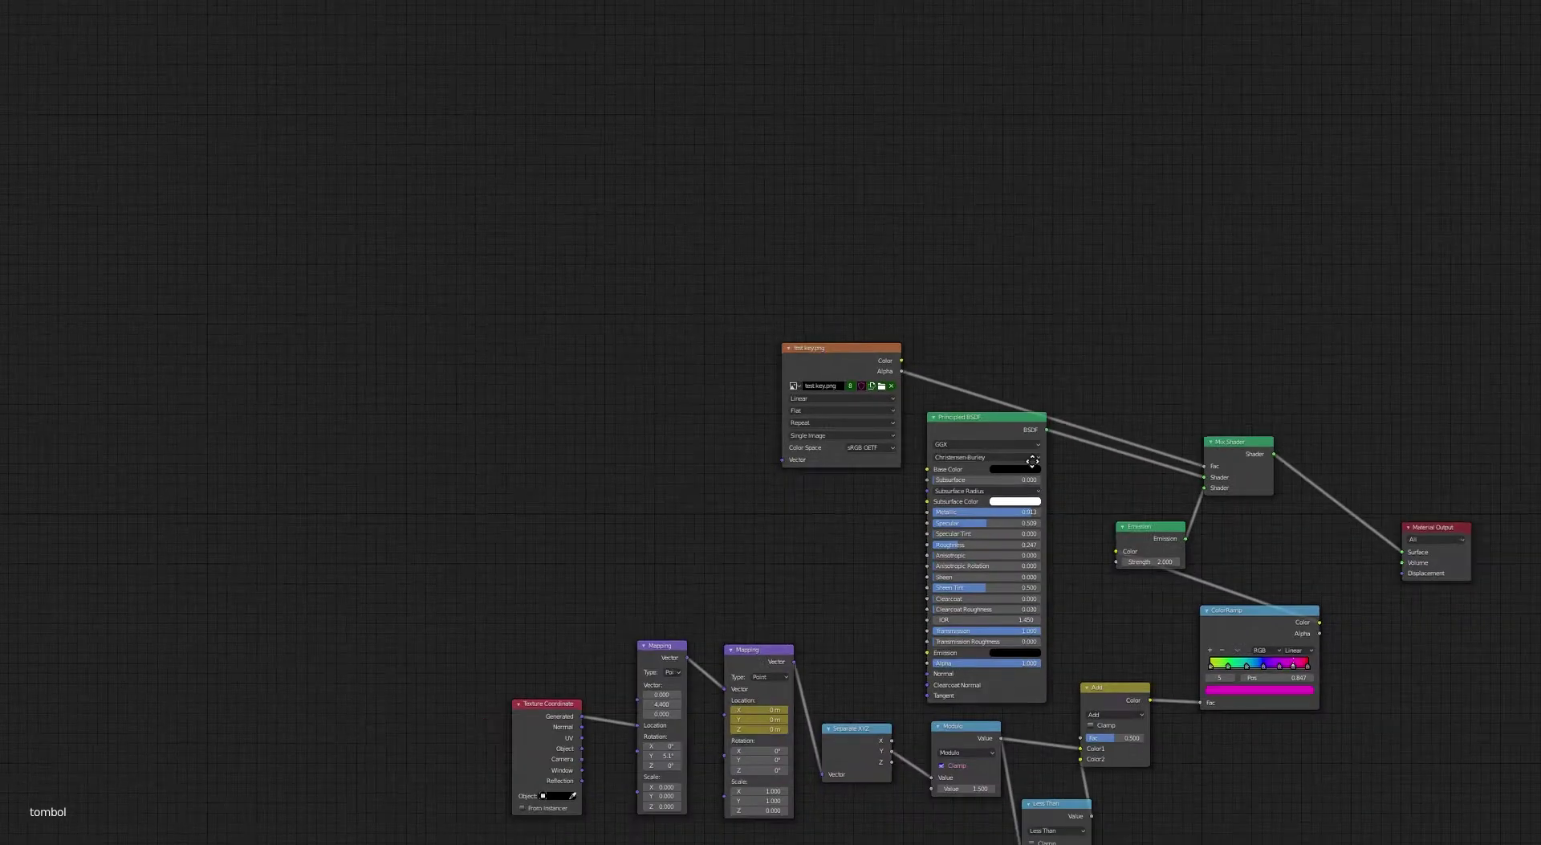
middle_click_drag(1031, 462, 912, 207)
scroll(912, 206, "up", 3)
middle_click_drag(1065, 283, 939, 568)
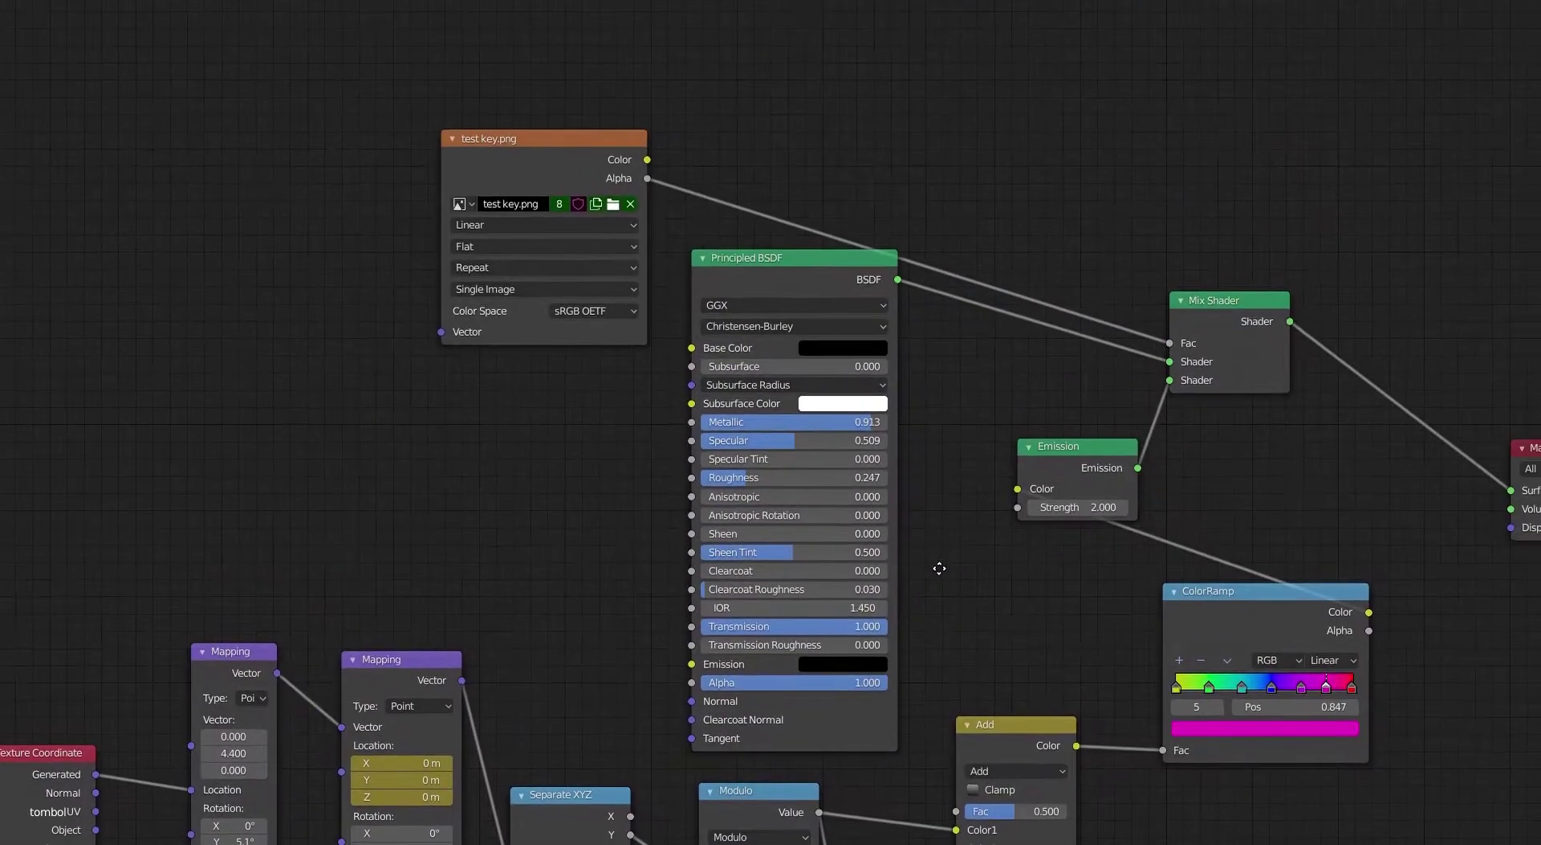
scroll(975, 261, "down", 1)
left_click_drag(632, 200, 707, 52)
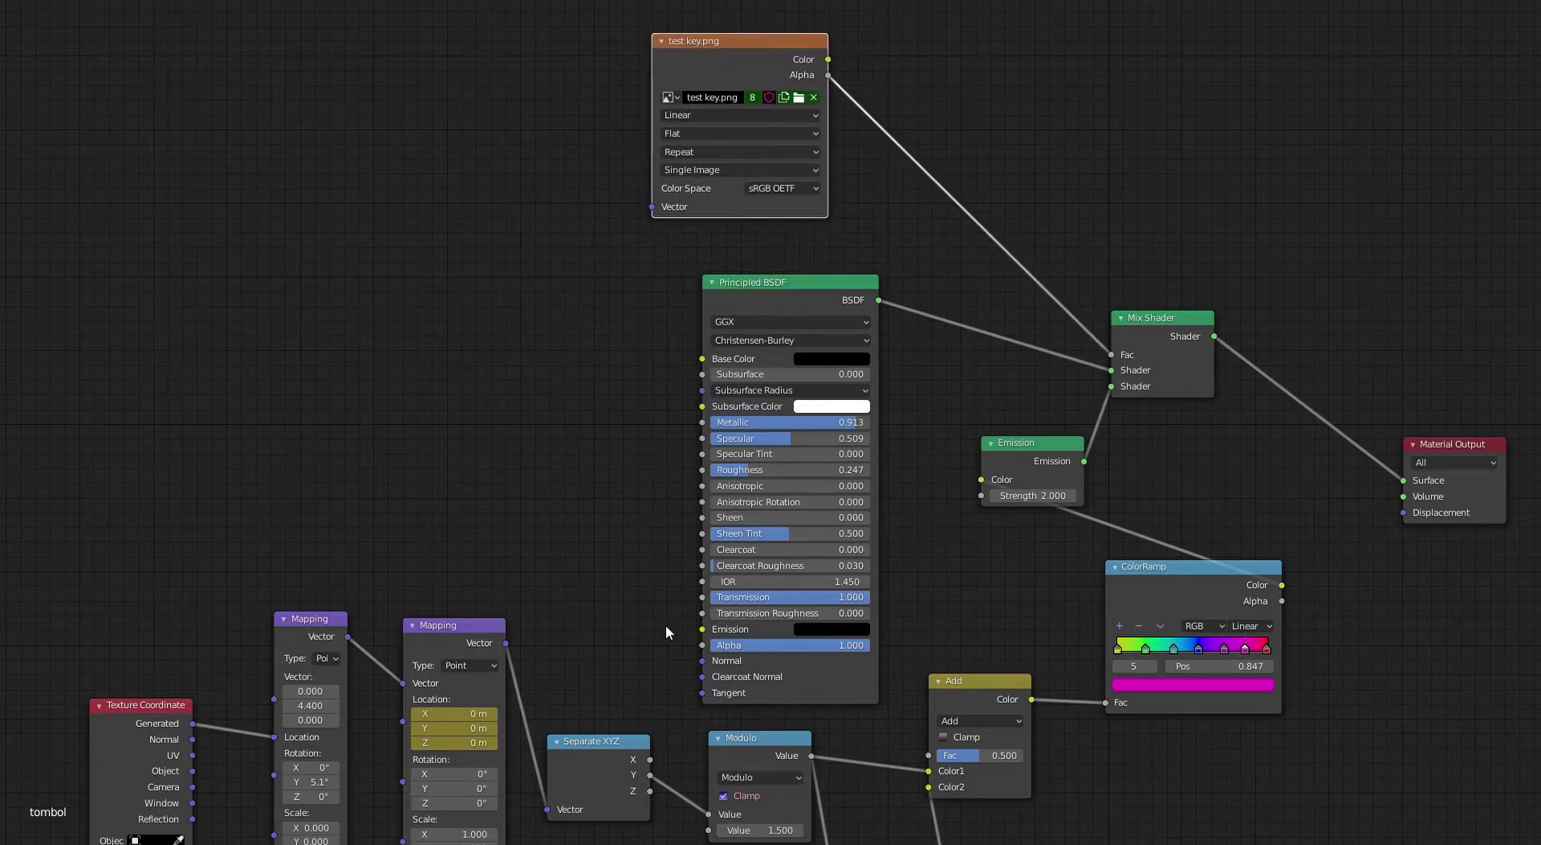
key("ctrl+alt+space")
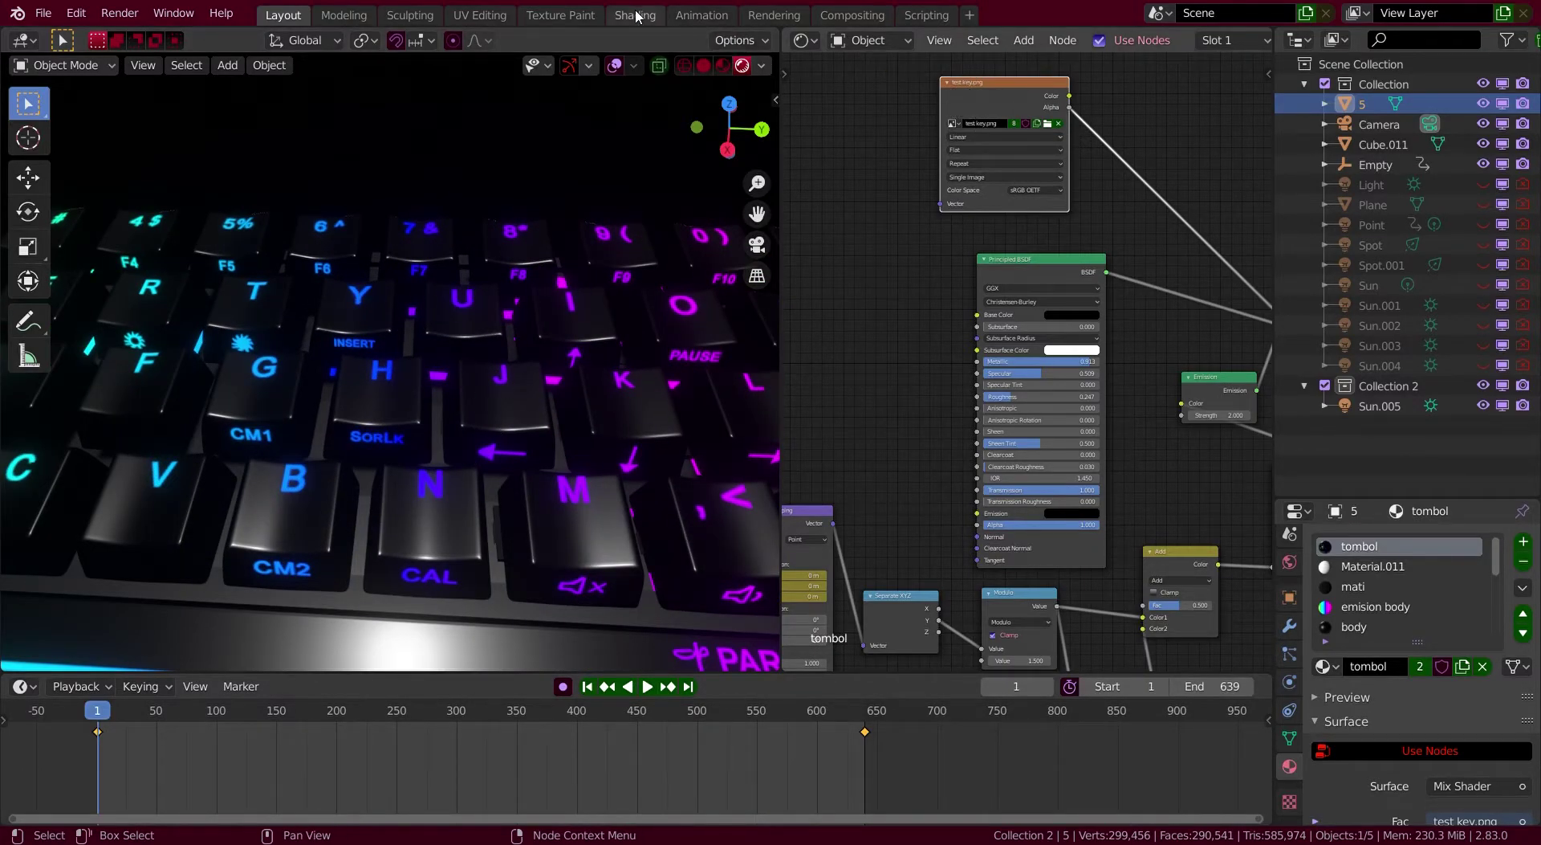
left_click(773, 15)
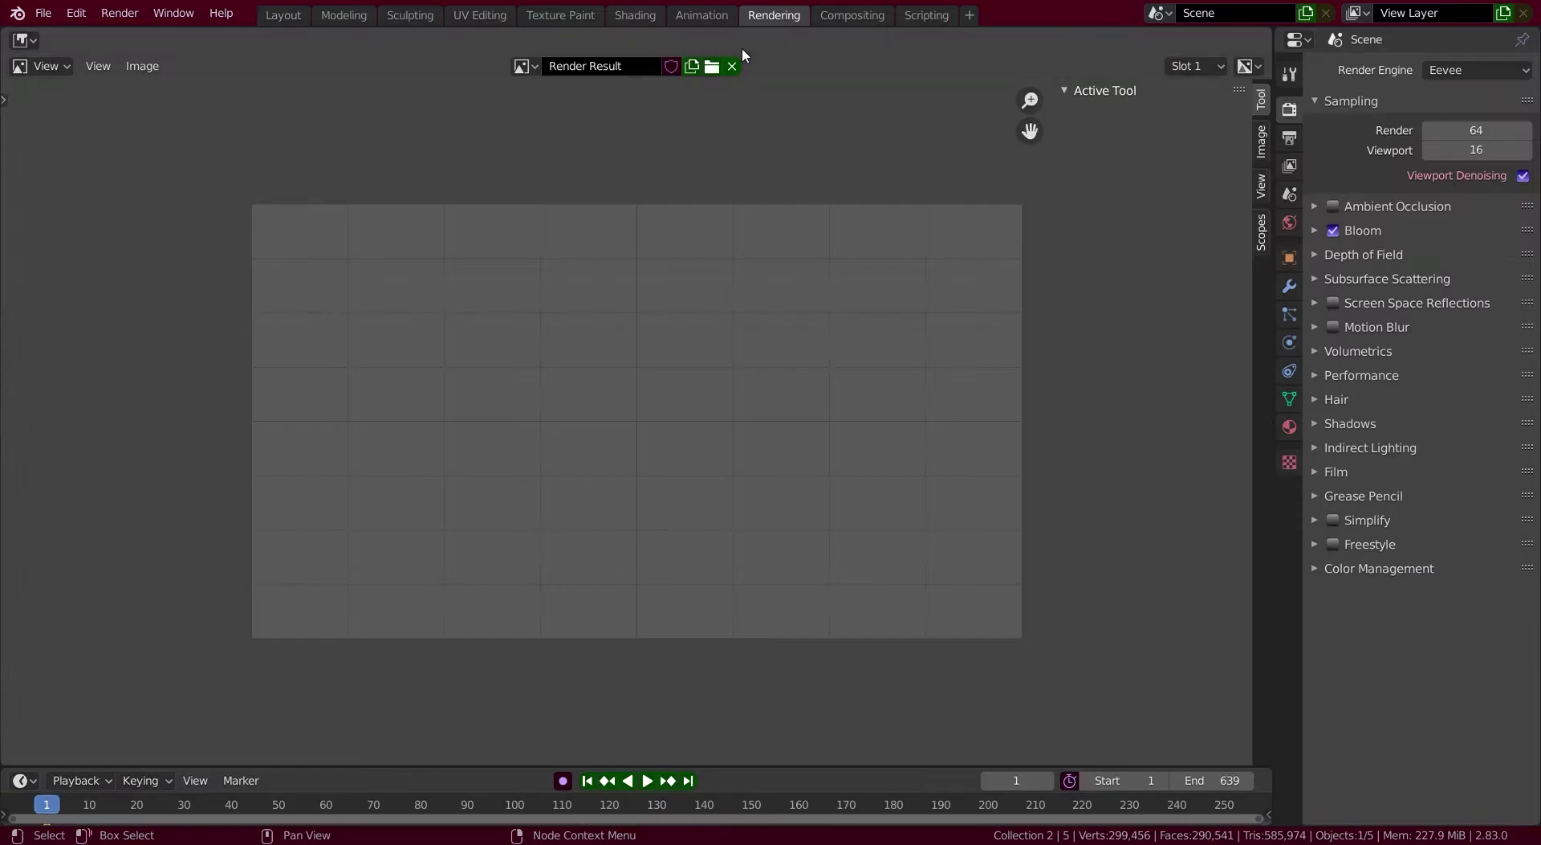
left_click(536, 66)
left_click(568, 119)
scroll(636, 367, "up", 2)
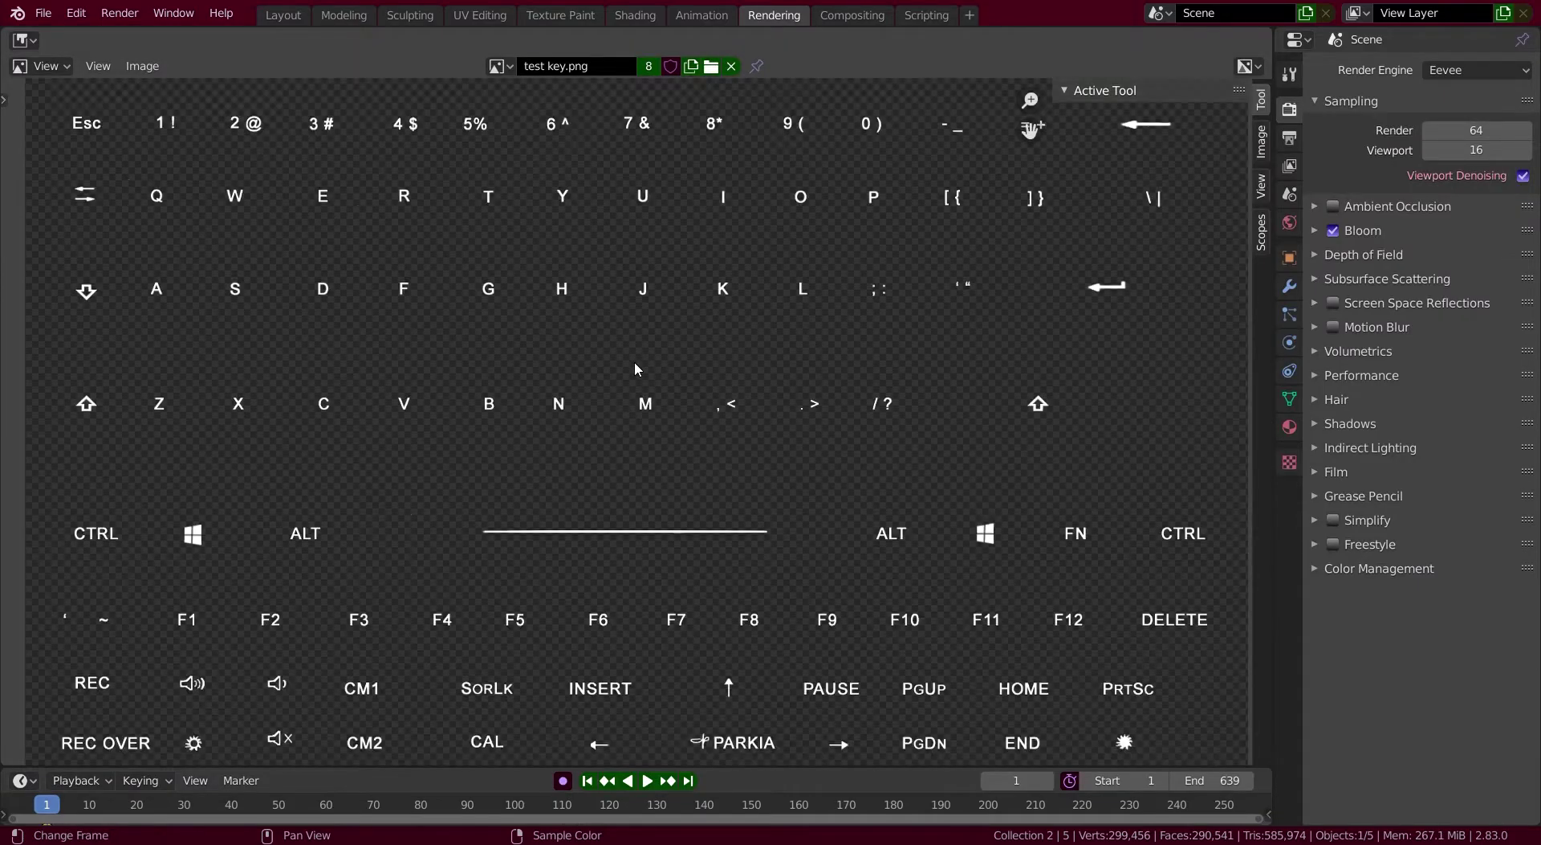
scroll(636, 369, "down", 2)
key("ctrl+Page_Up")
key("ctrl+Page_Up")
key("ctrl+Page_Up")
key("ctrl+Page_Up")
key("ctrl+Page_Up")
key("ctrl+Page_Up")
key("ctrl+Page_Up")
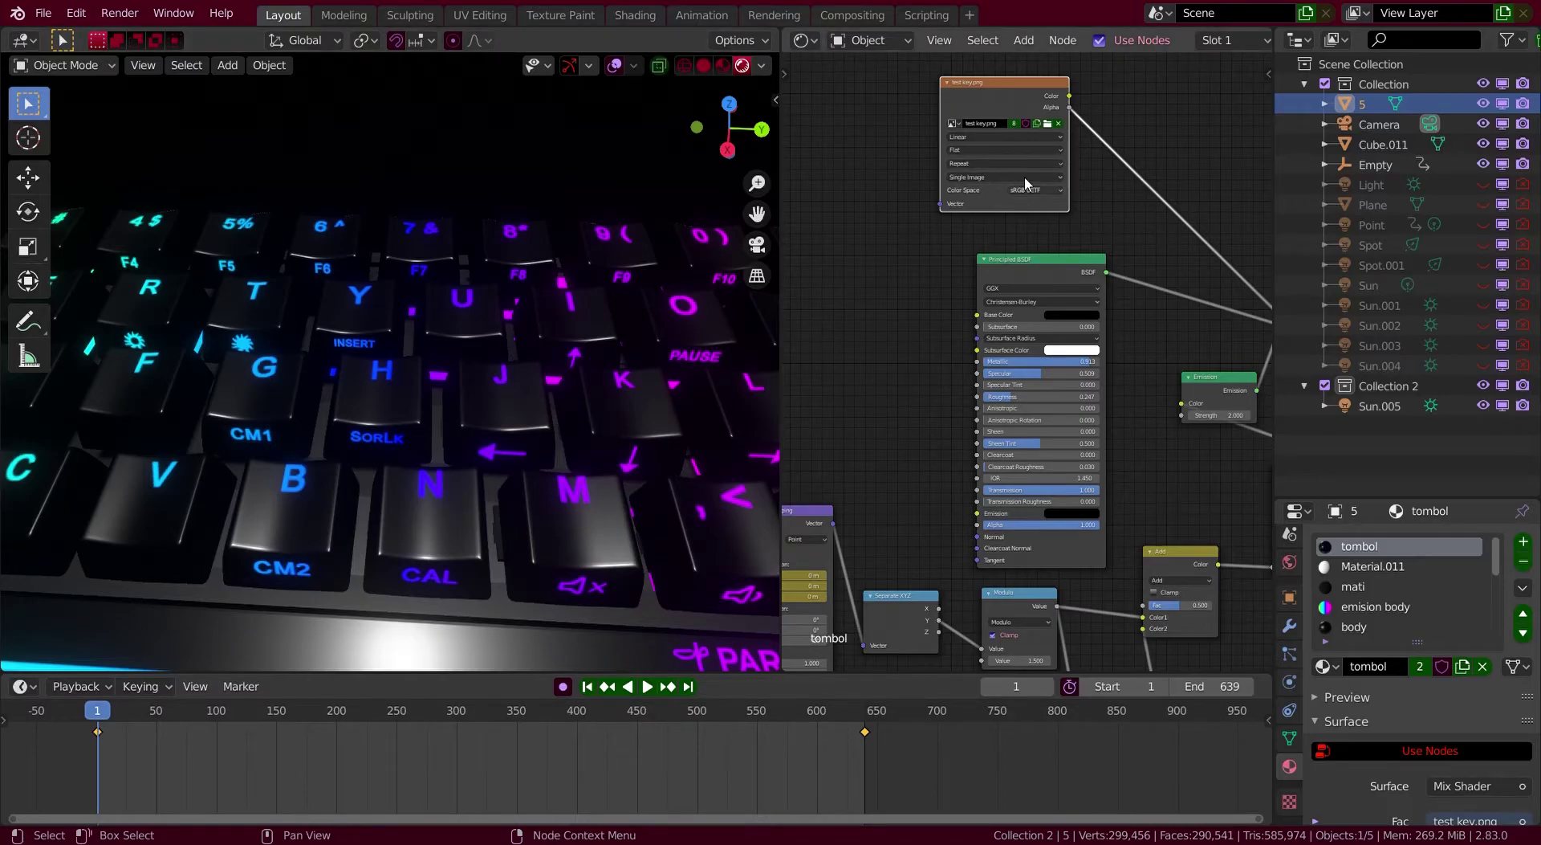
Pan the node editor to the Mix Shader and ColorRamp, and tilt the keyboard view.
middle_click_drag(1166, 268, 1042, 257)
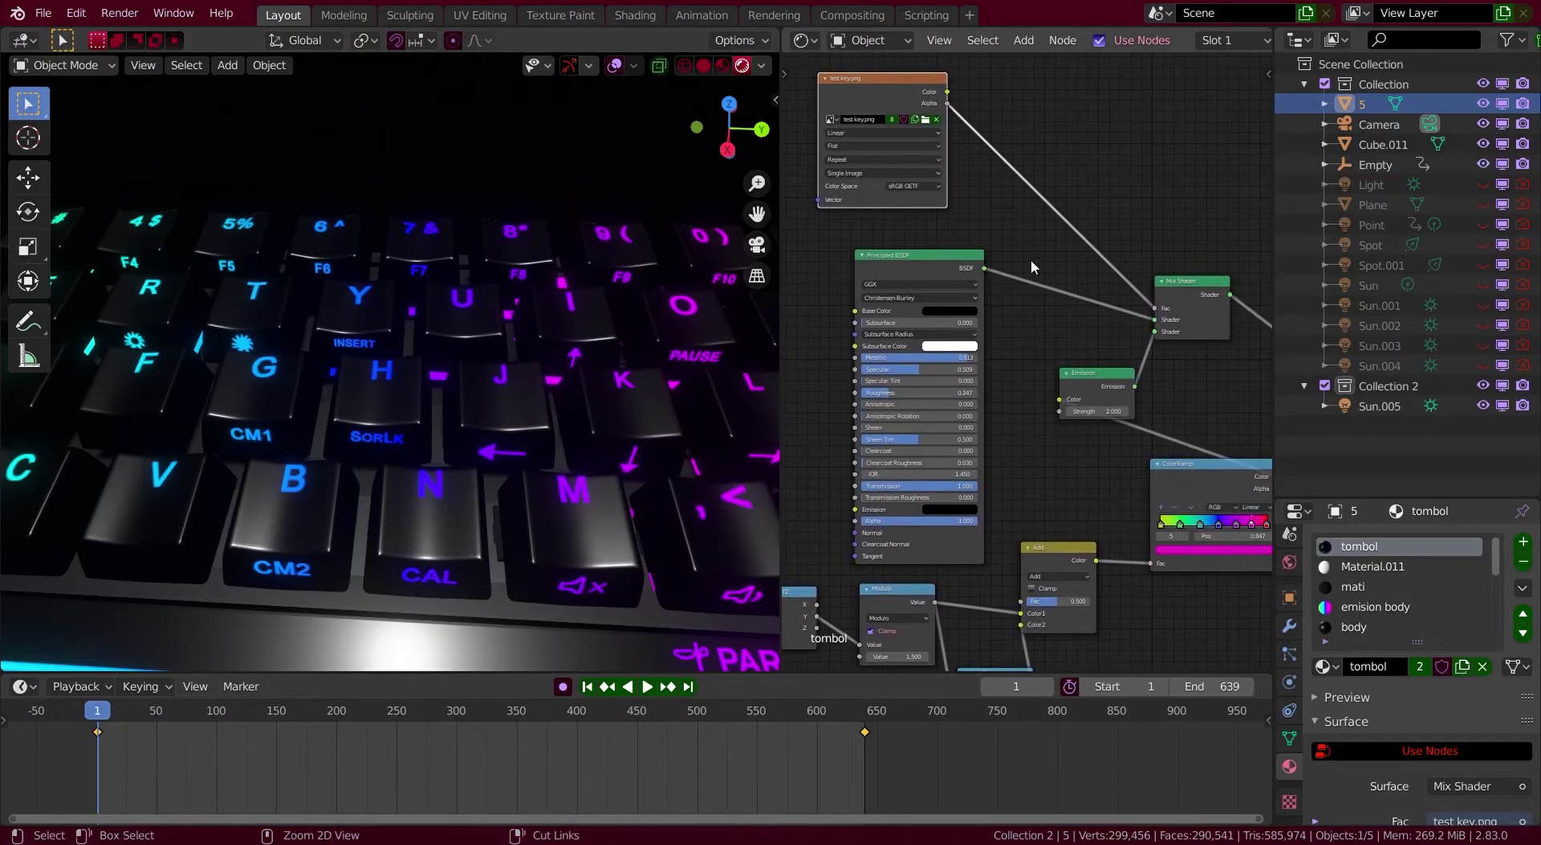
scroll(976, 310, "up", 4)
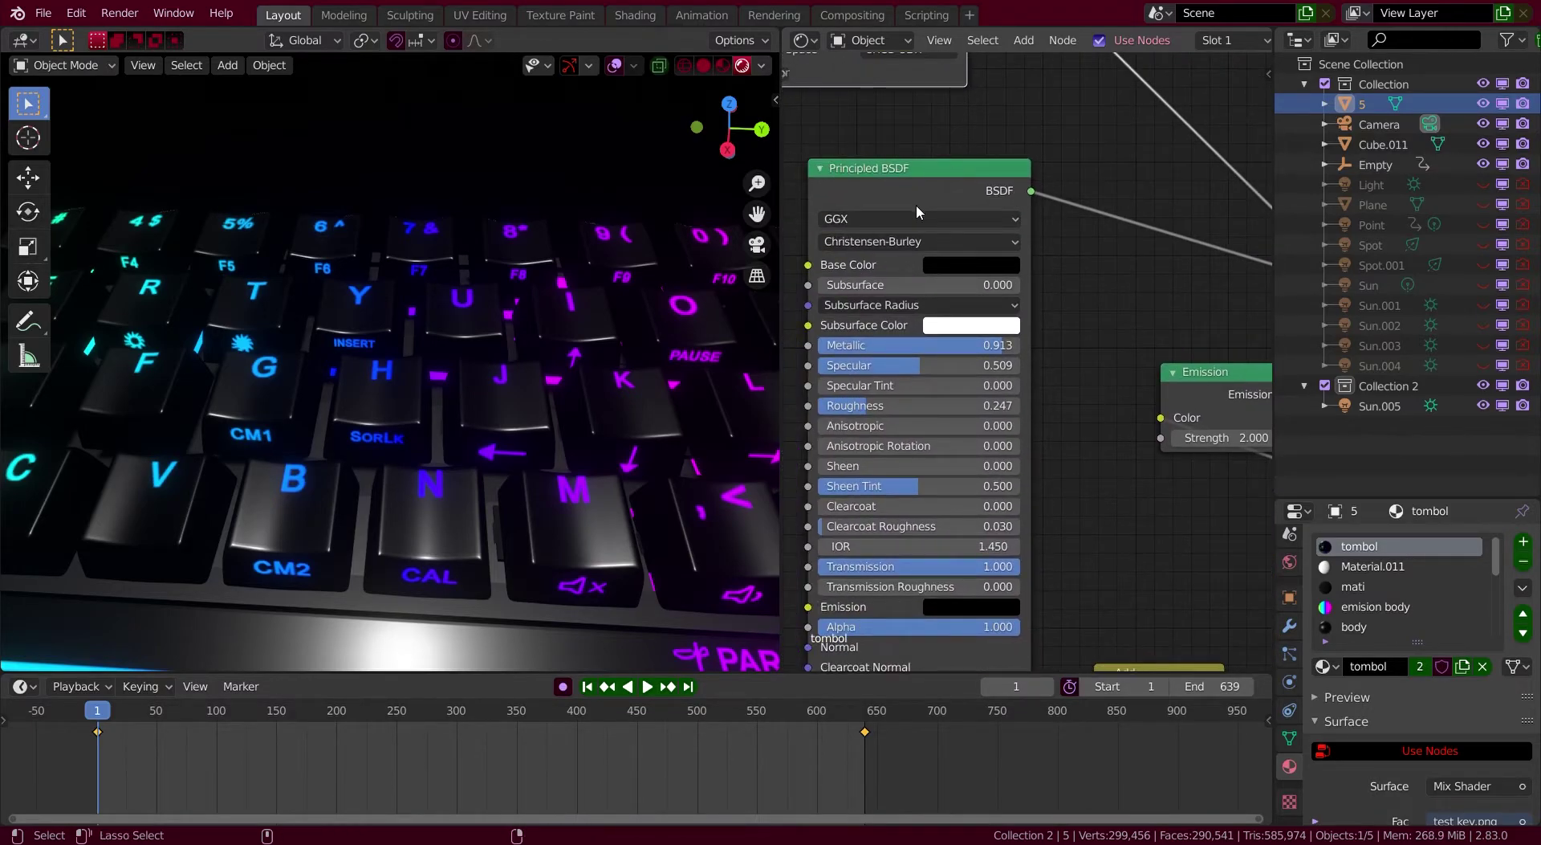
key("ctrl+alt+space")
scroll(832, 289, "down", 3)
key("ctrl+alt+space")
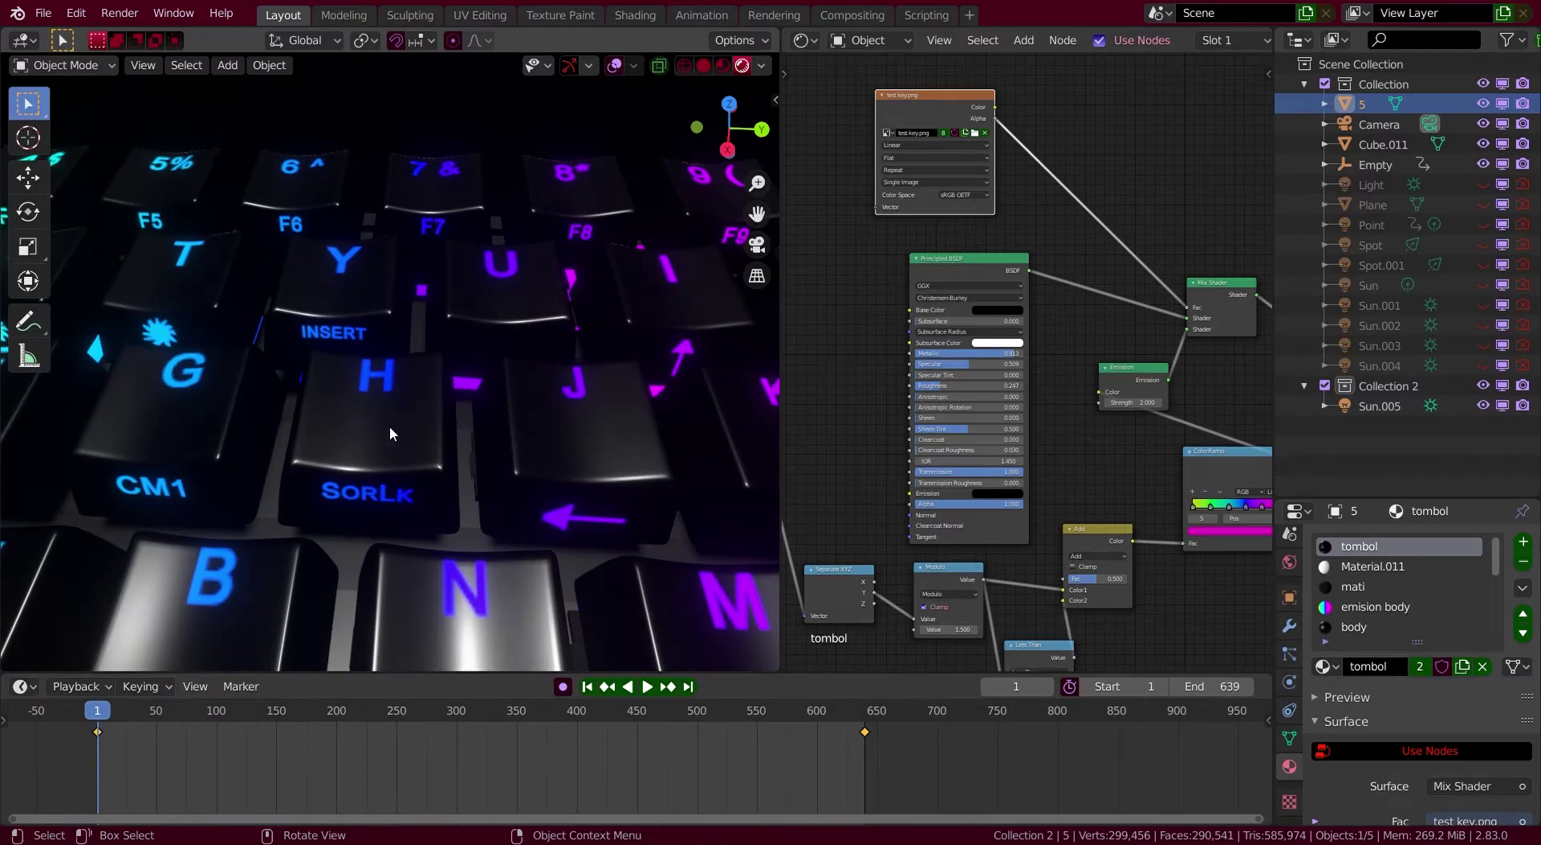
middle_click_drag(390, 434, 462, 552)
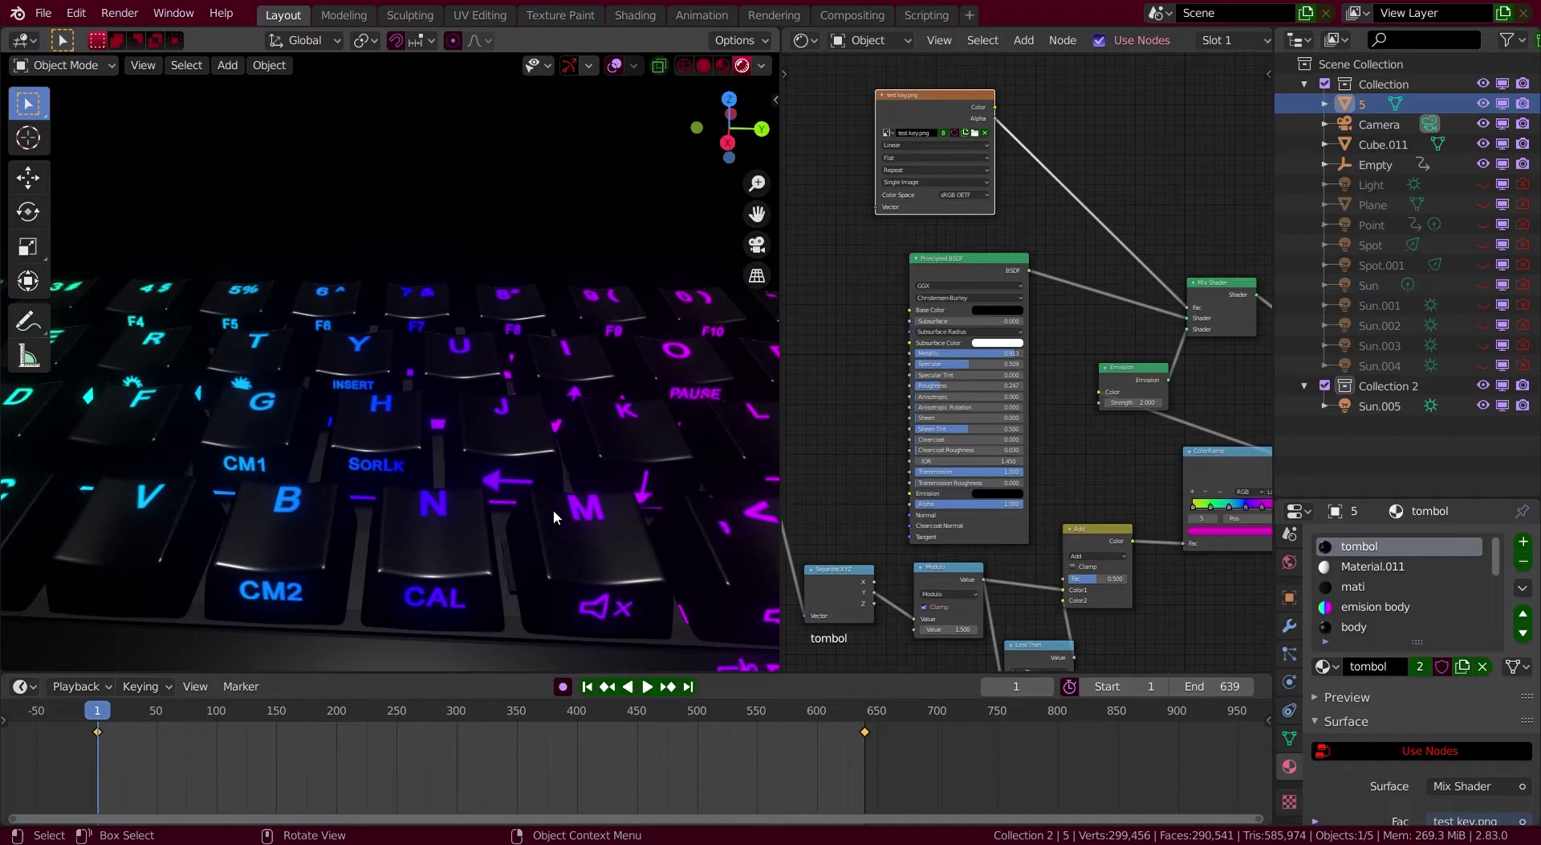
scroll(504, 542, "up", 2)
scroll(1003, 357, "up", 2)
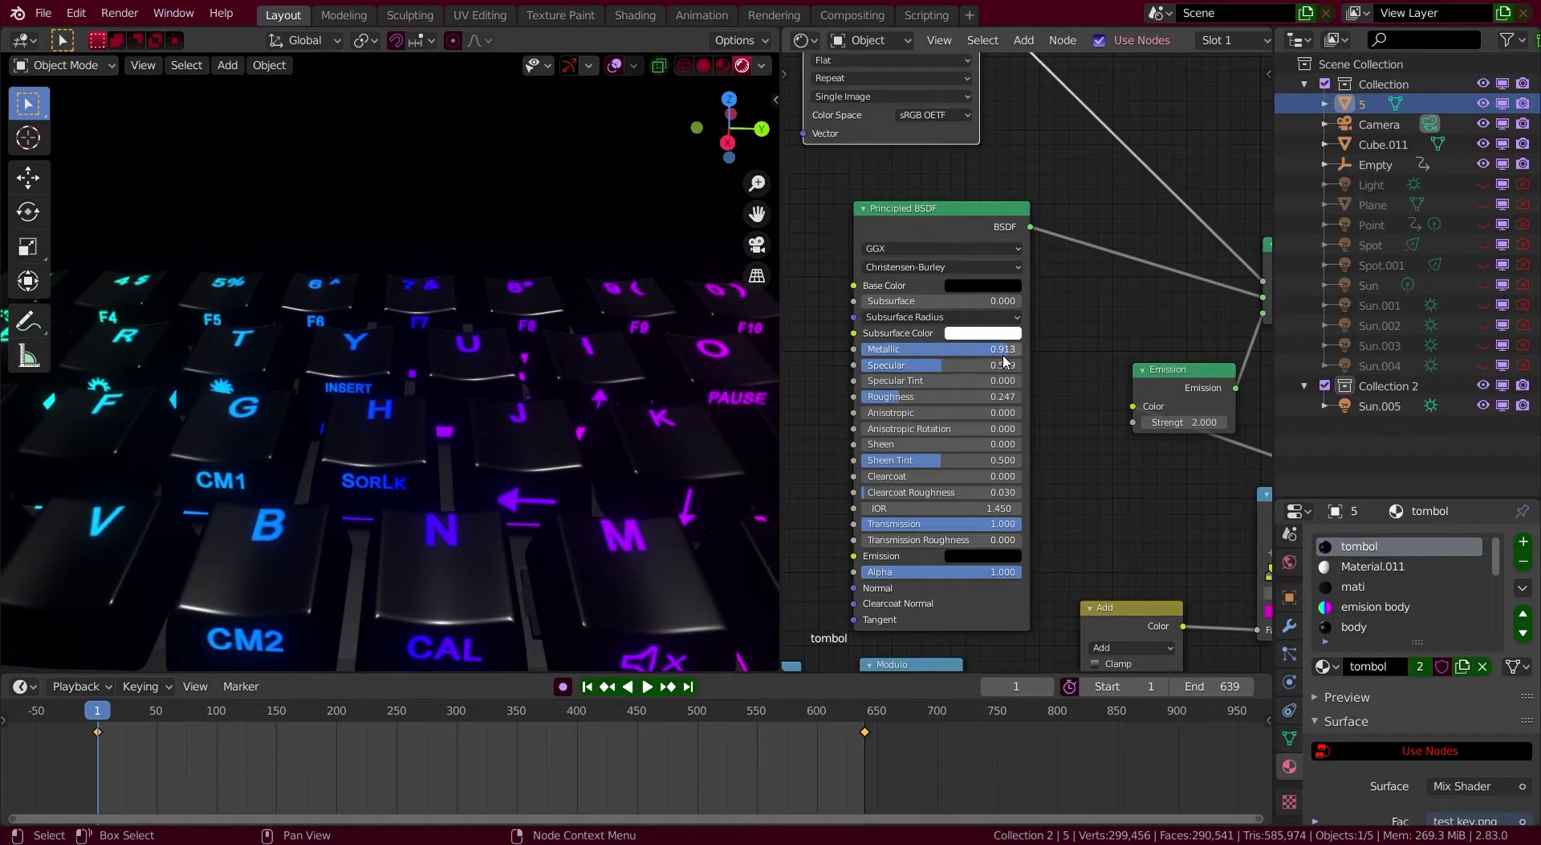
Maximise the node editor and frame the whole tree from Texture Coordinate to Material Output.
key("ctrl+alt+space")
scroll(874, 403, "up", 4)
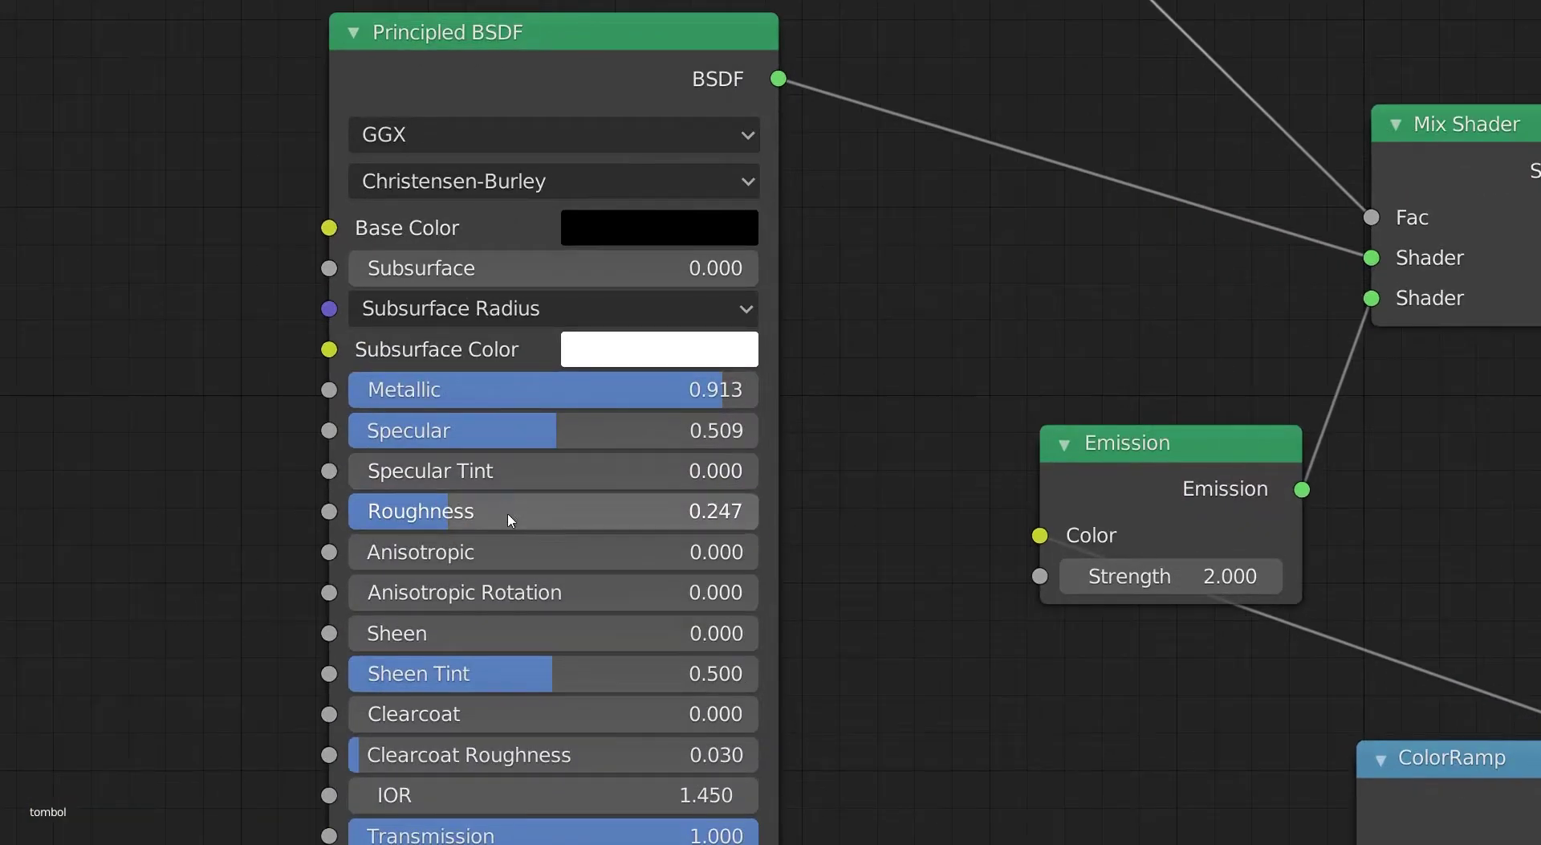
scroll(510, 520, "down", 1)
middle_click_drag(522, 514, 554, 446)
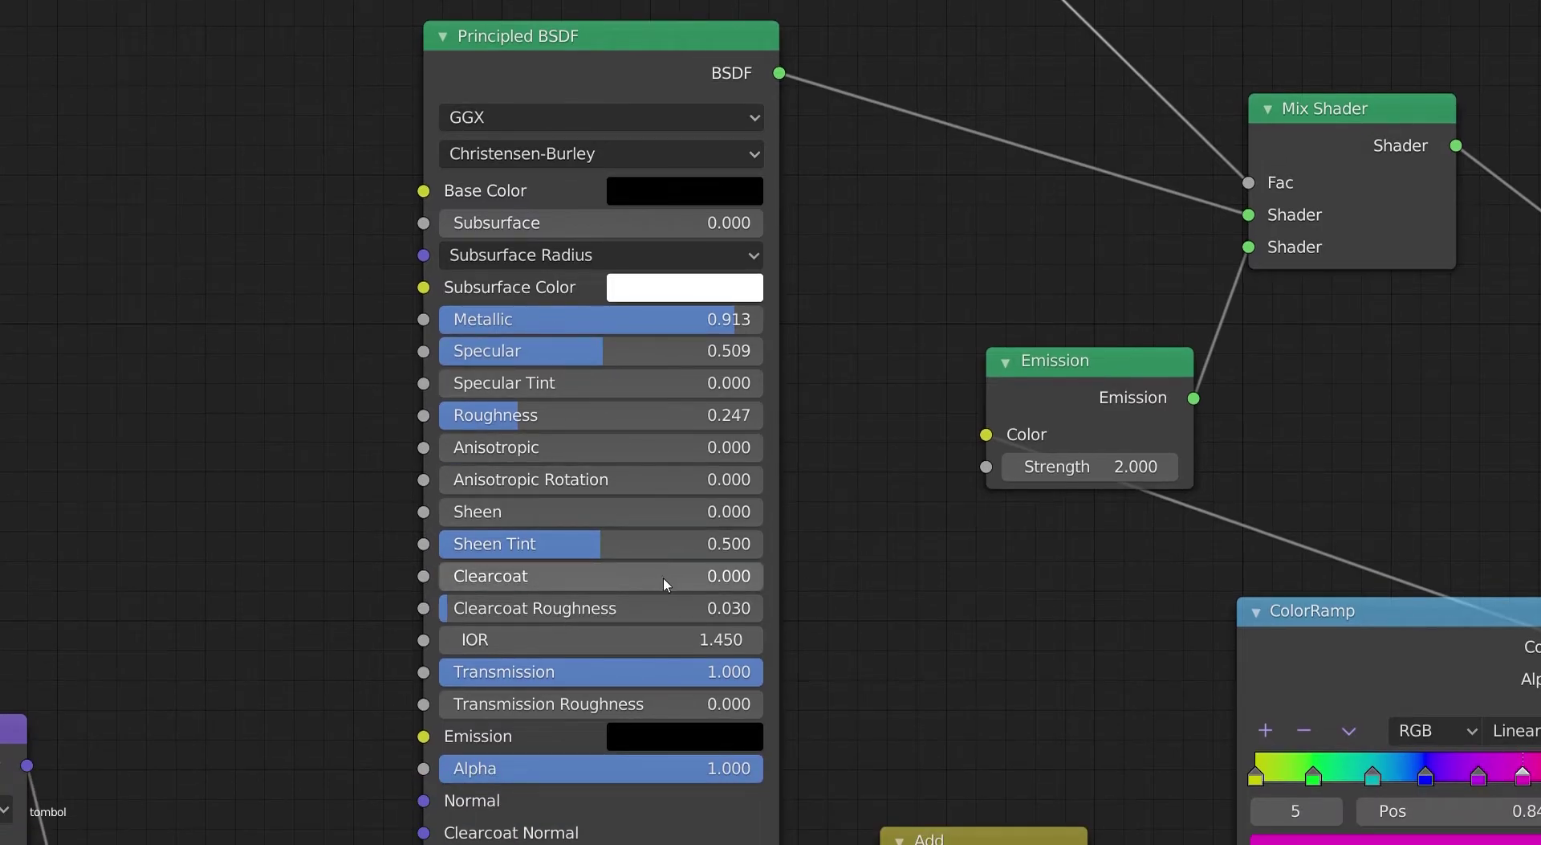
scroll(867, 568, "down", 4)
middle_click_drag(867, 568, 821, 614)
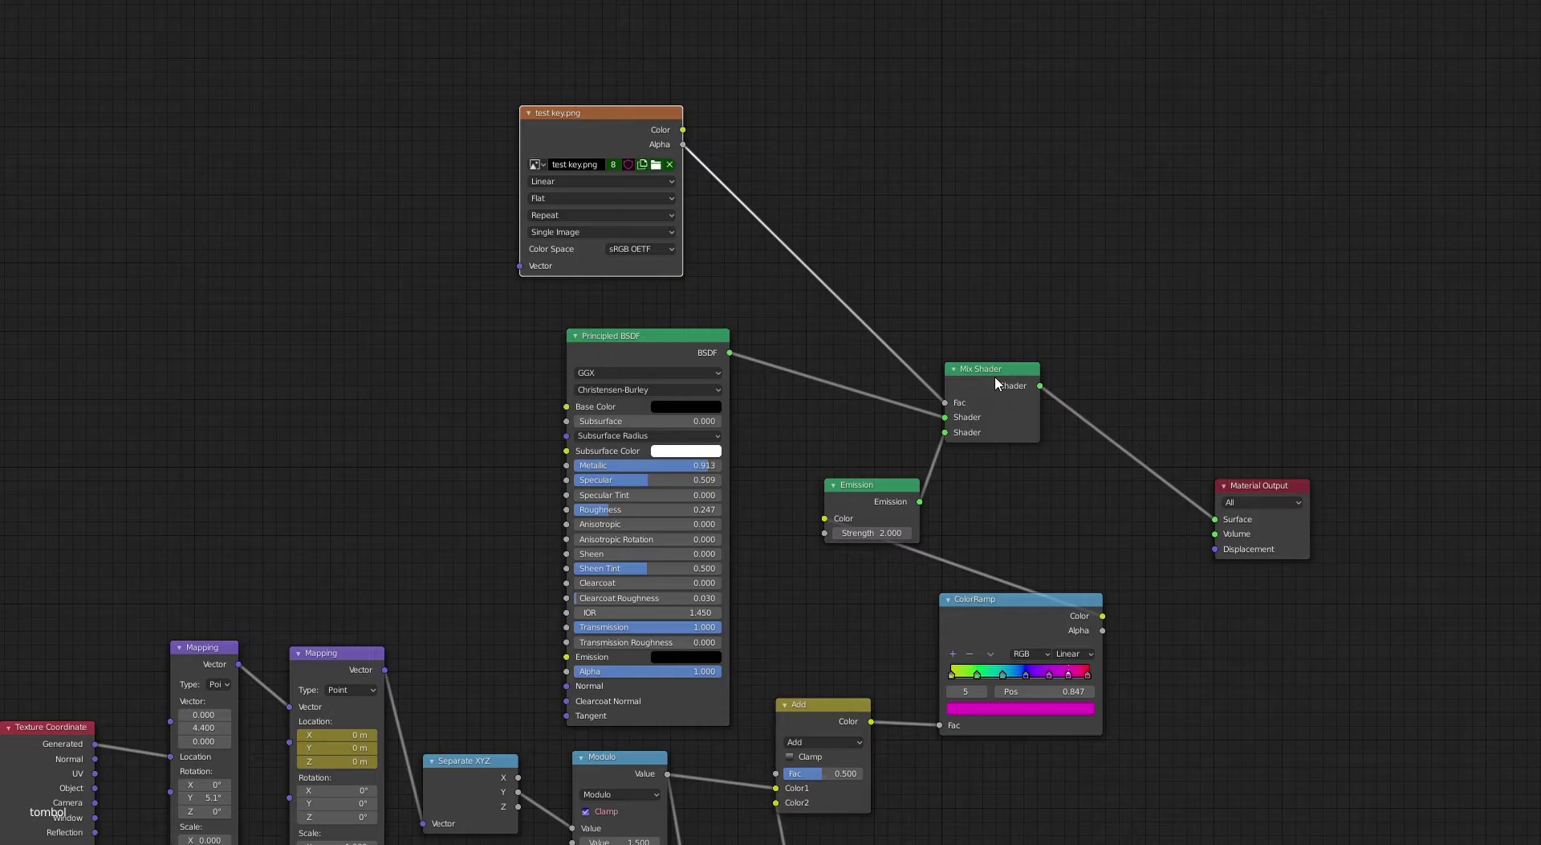
Raise the Mix Shader node and place the Emission node beneath it, undoing a stray image-node move.
left_click_drag(996, 384, 1003, 327)
left_click_drag(881, 495, 988, 434)
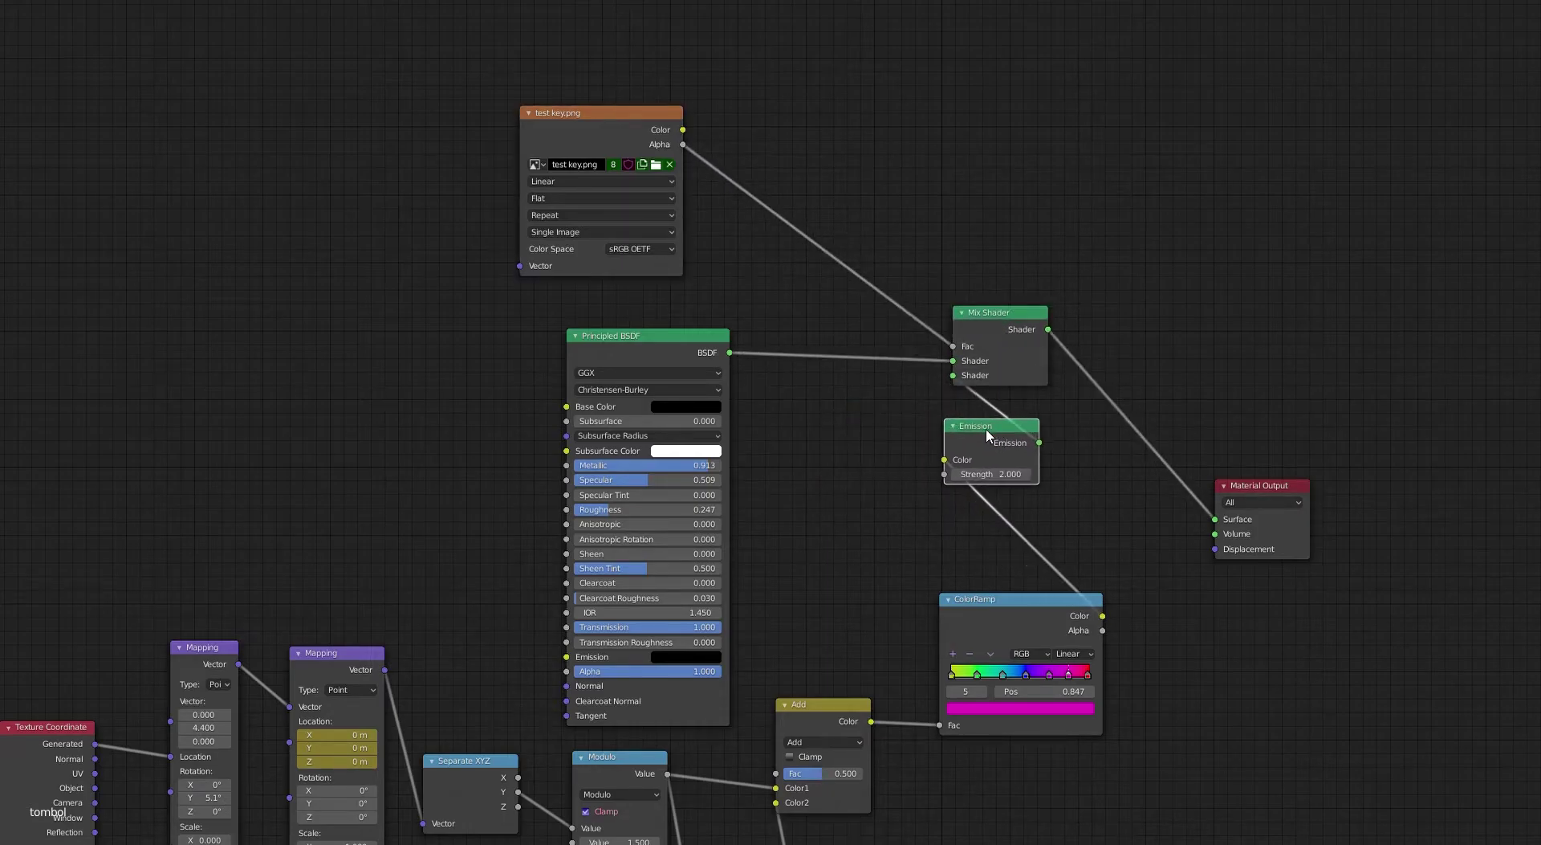
left_click_drag(584, 131, 598, 129)
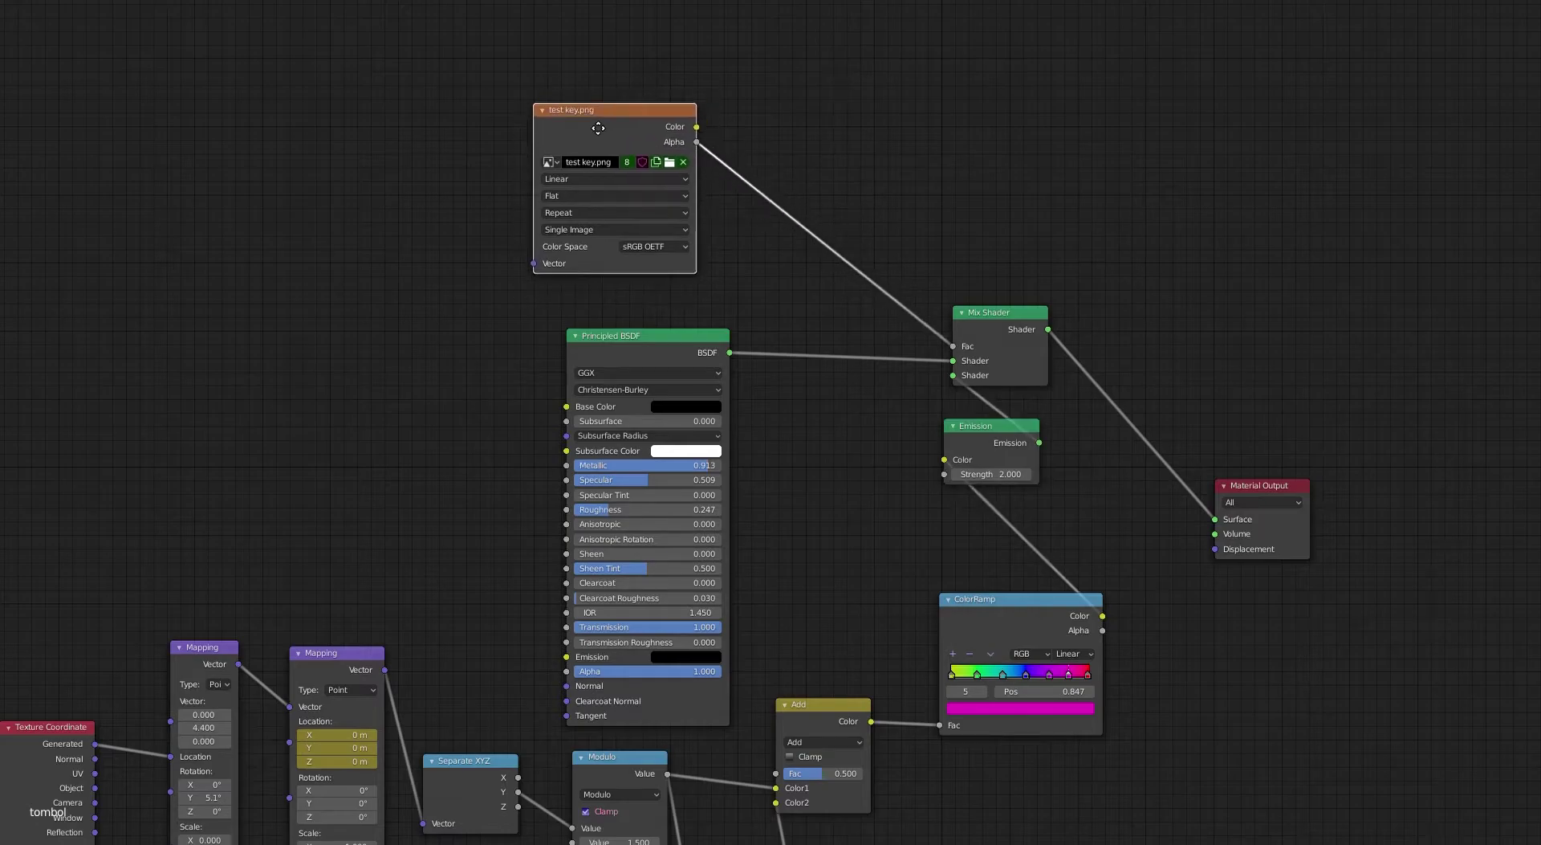
key("ctrl+z")
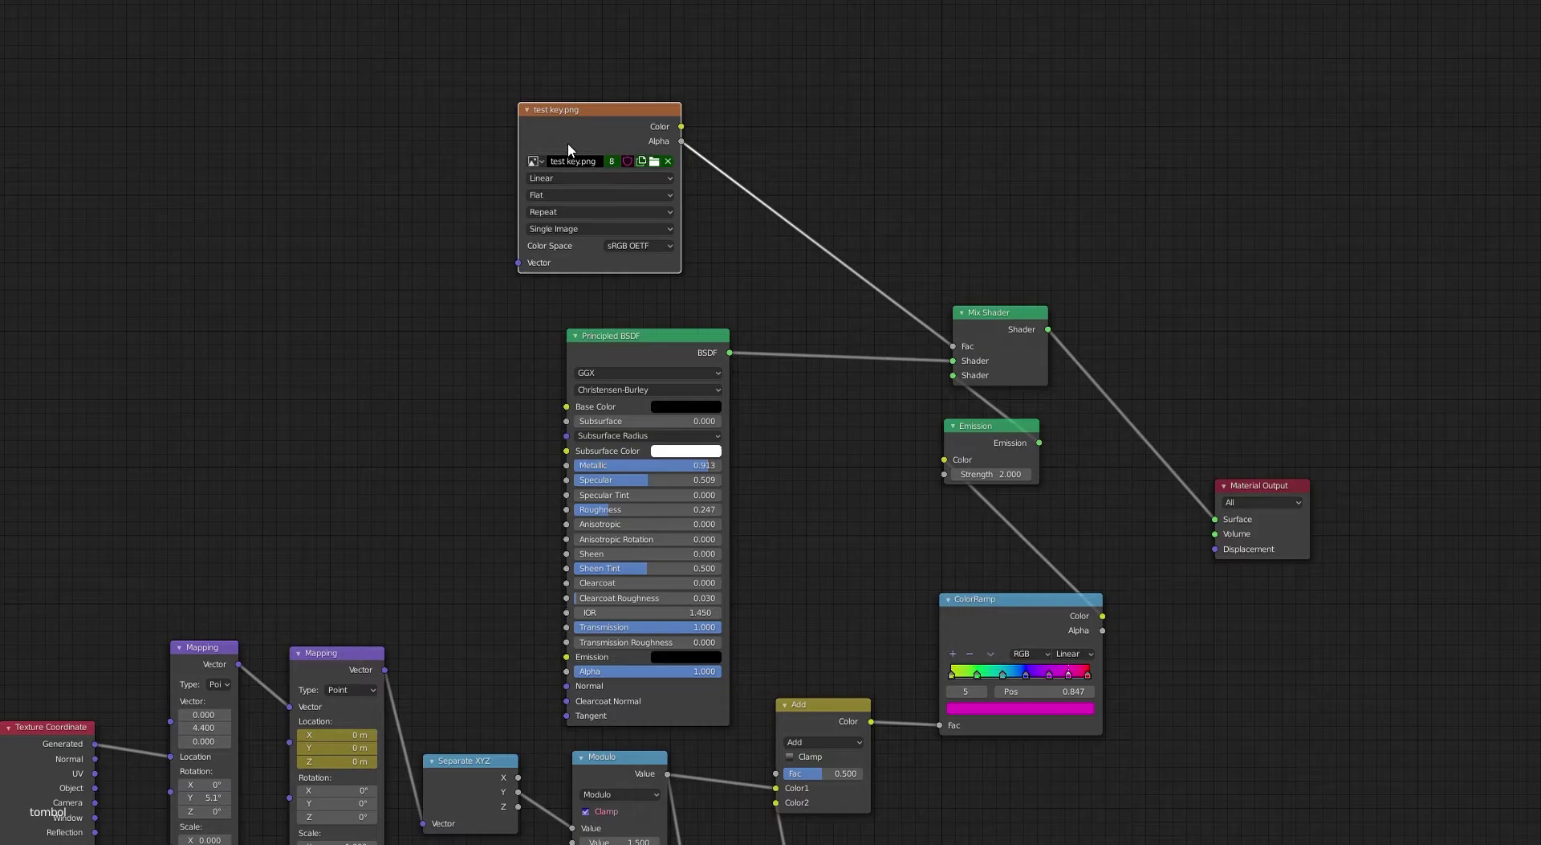
Shift the ColorRamp node up-left toward the Add node and nudge the Emission node right.
middle_click_drag(884, 523, 875, 285)
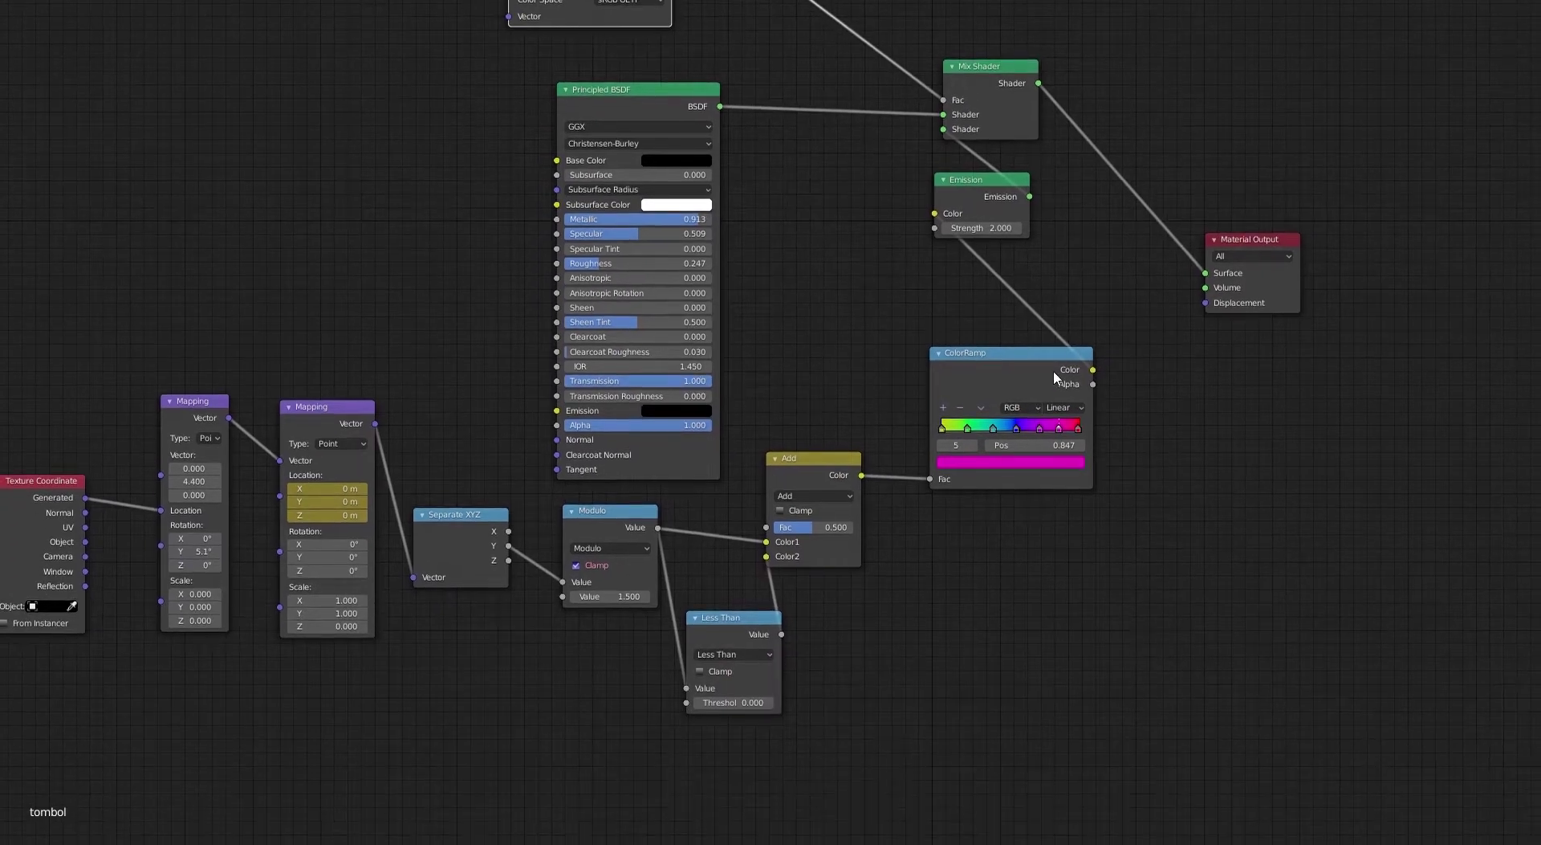
left_click_drag(1017, 374, 980, 325)
left_click_drag(977, 193, 1000, 196)
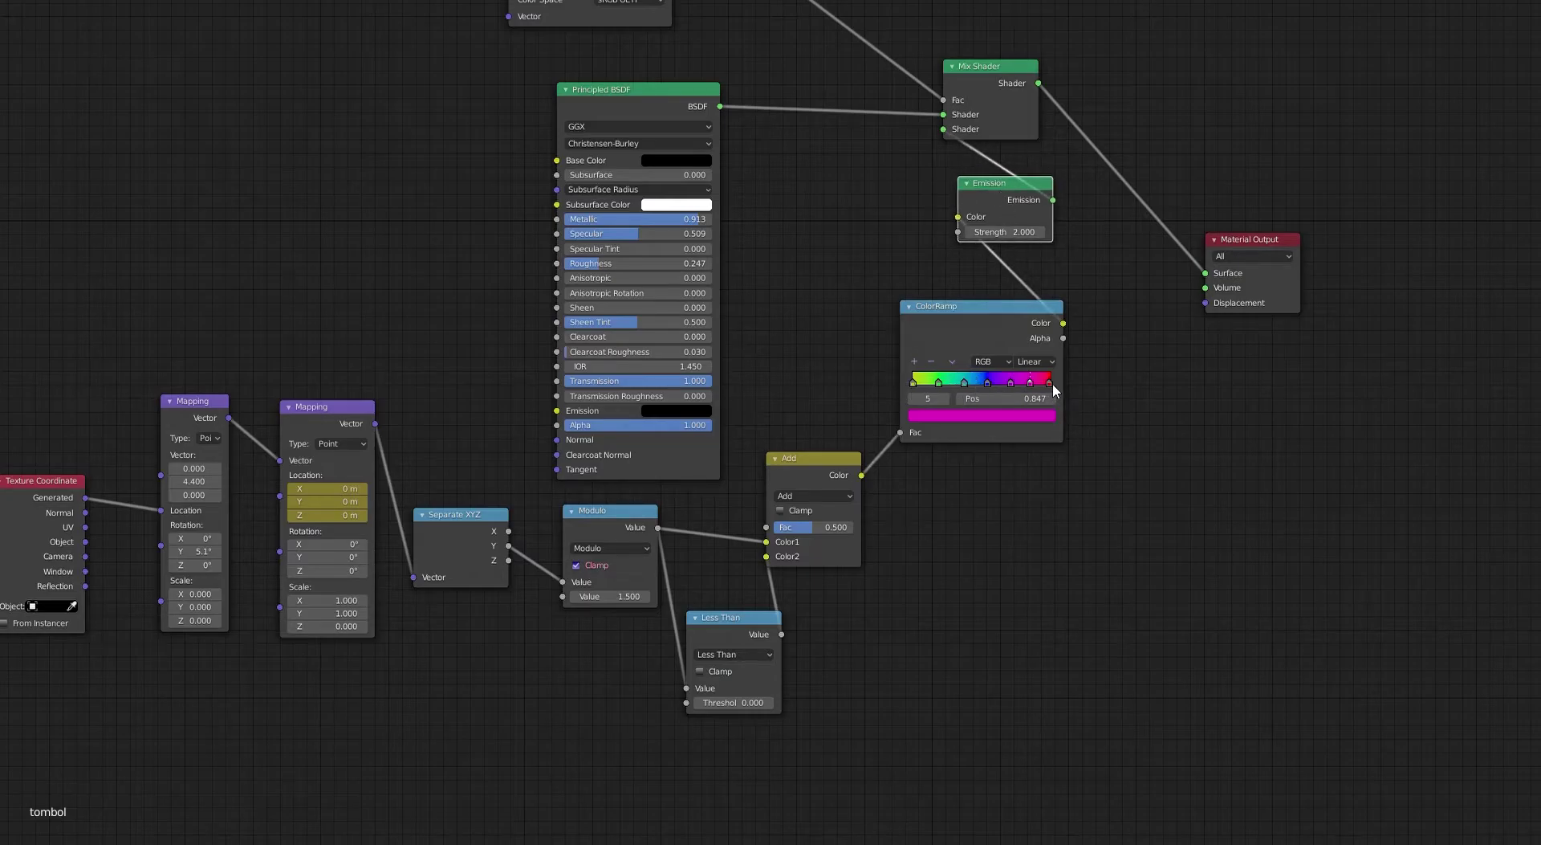
scroll(927, 384, "up", 5)
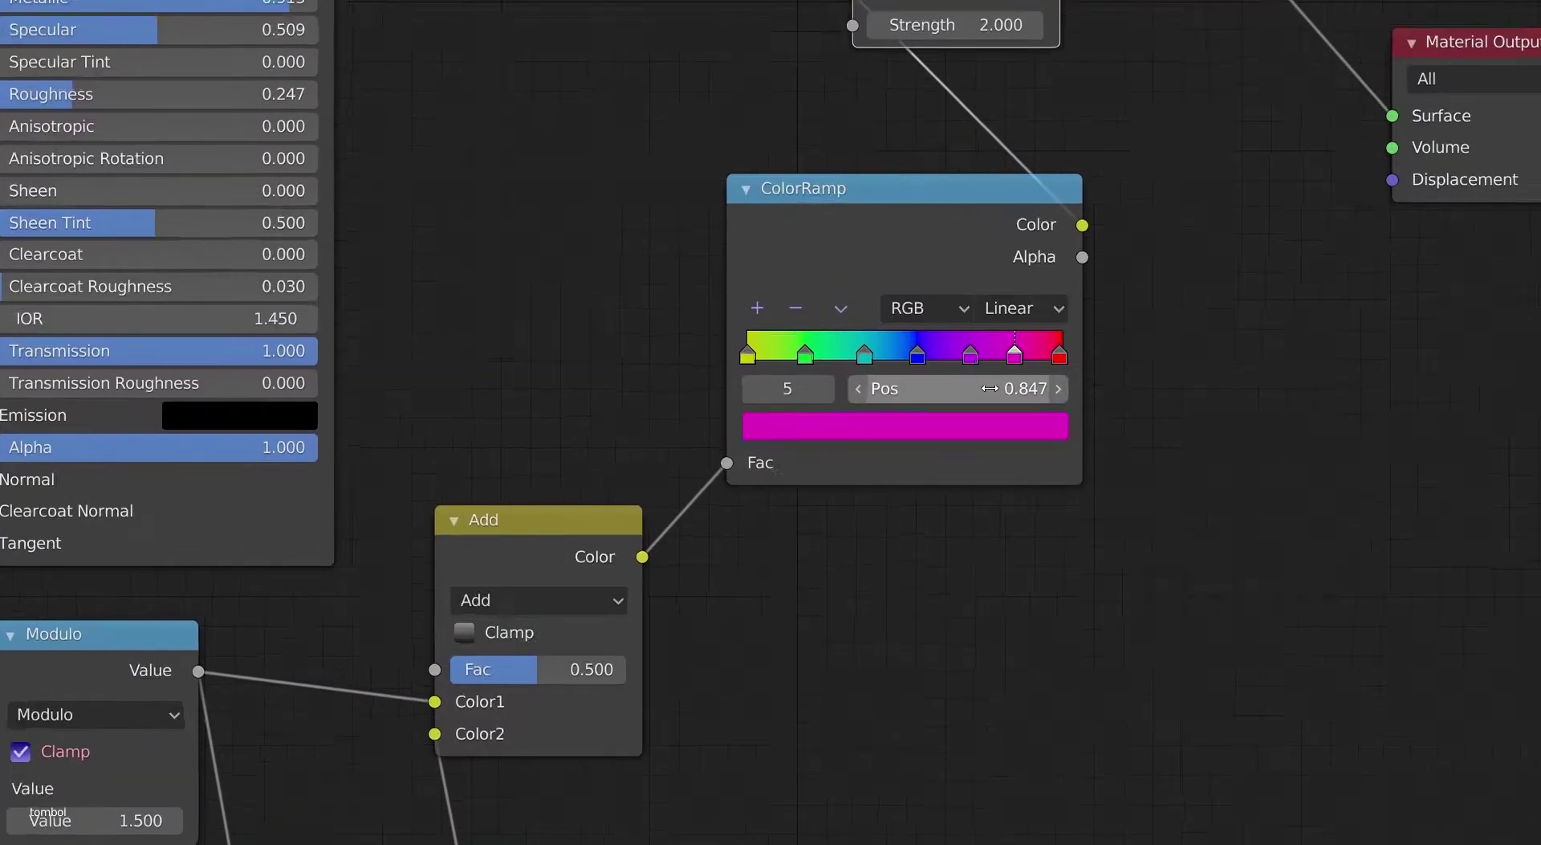
scroll(917, 430, "down", 6)
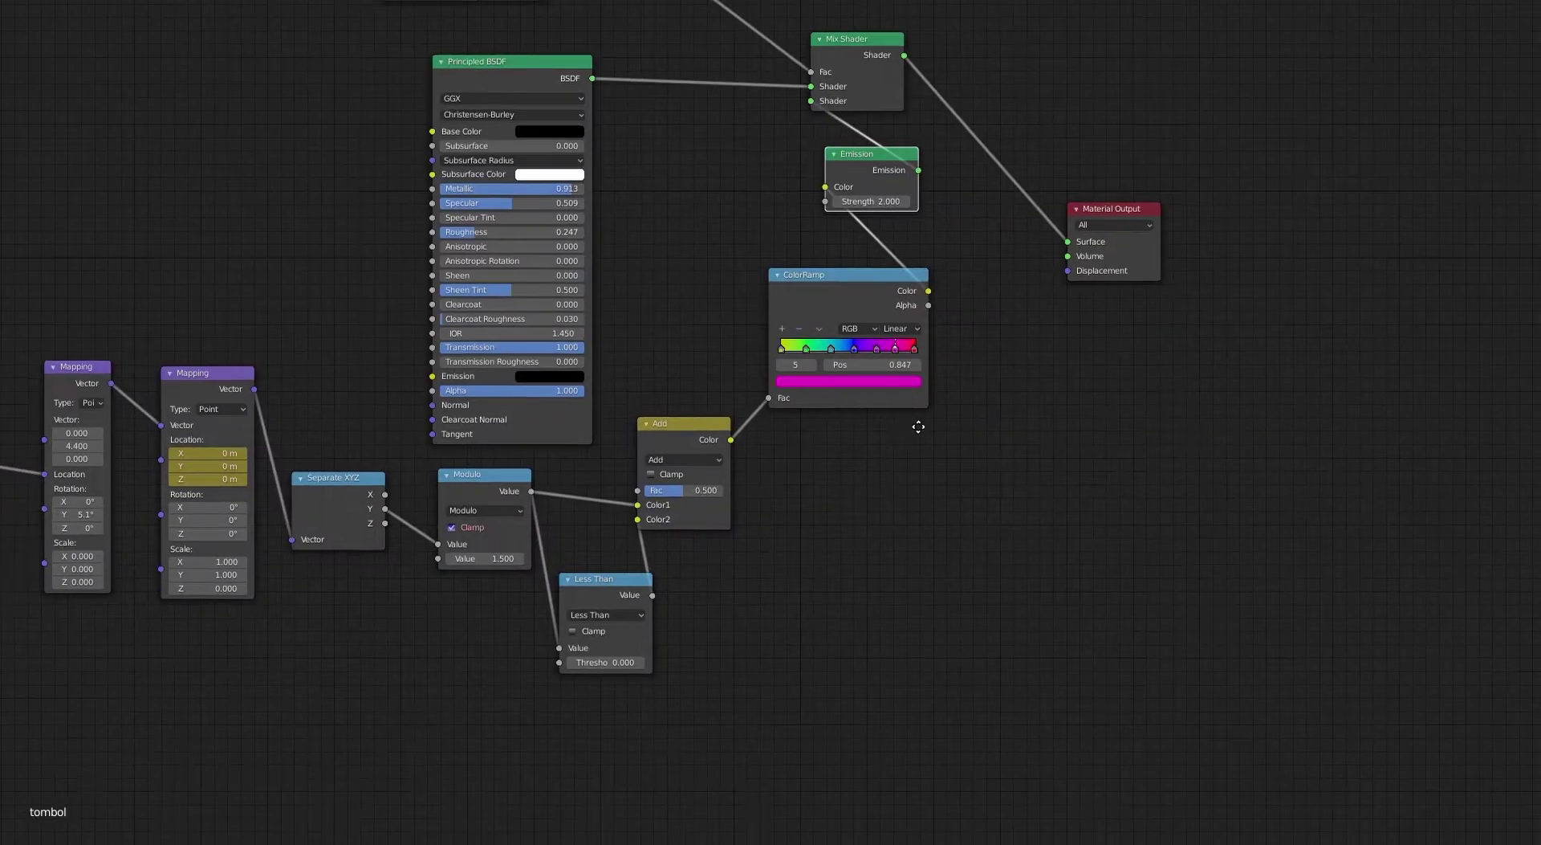
scroll(883, 402, "up", 2)
scroll(875, 391, "up", 1)
scroll(884, 388, "down", 2)
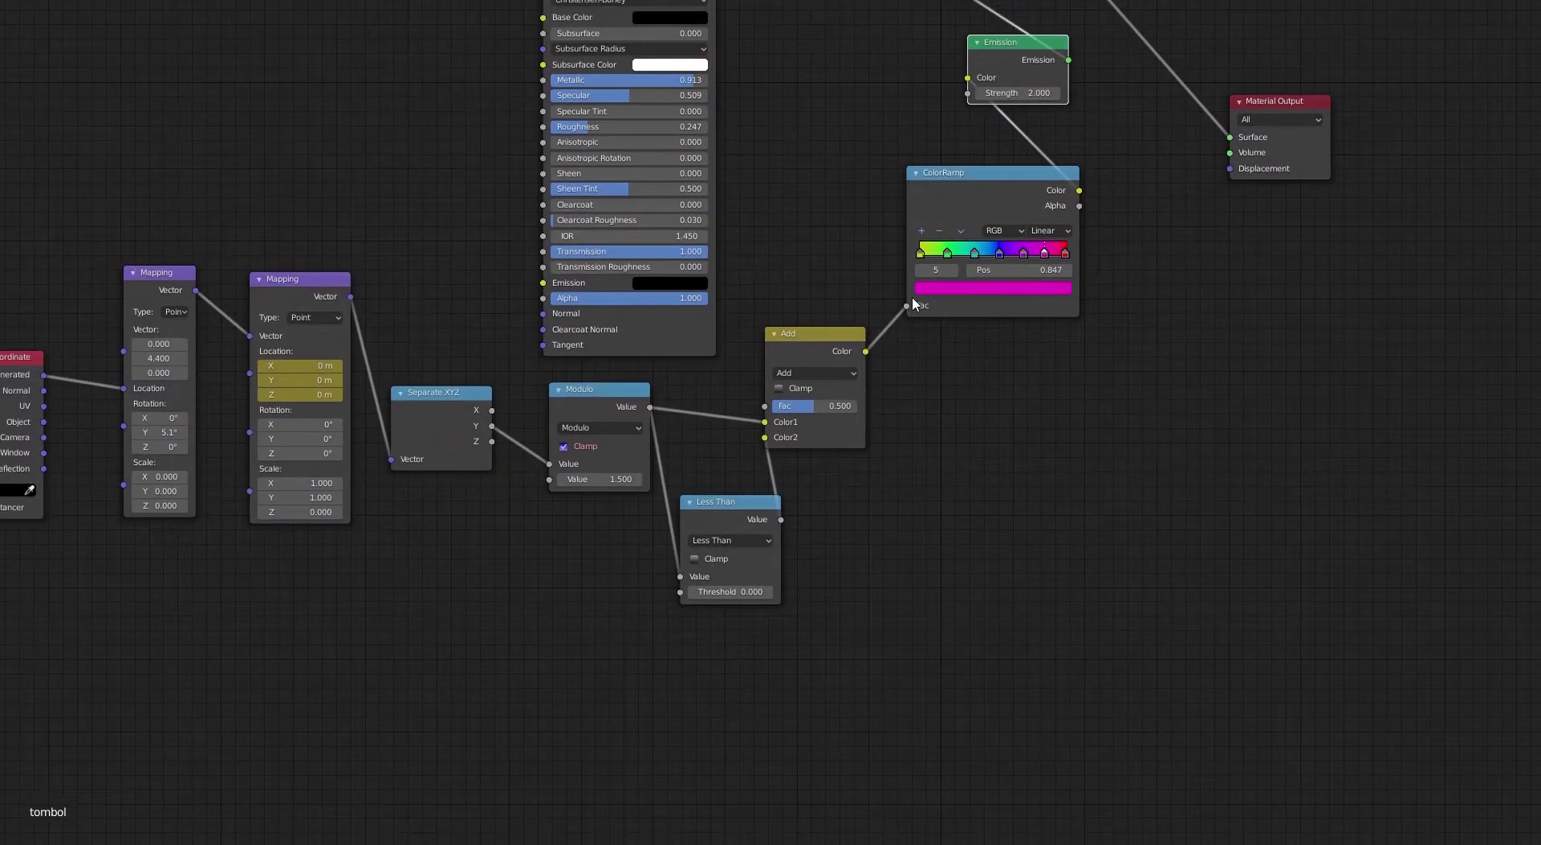
scroll(590, 399, "up", 2)
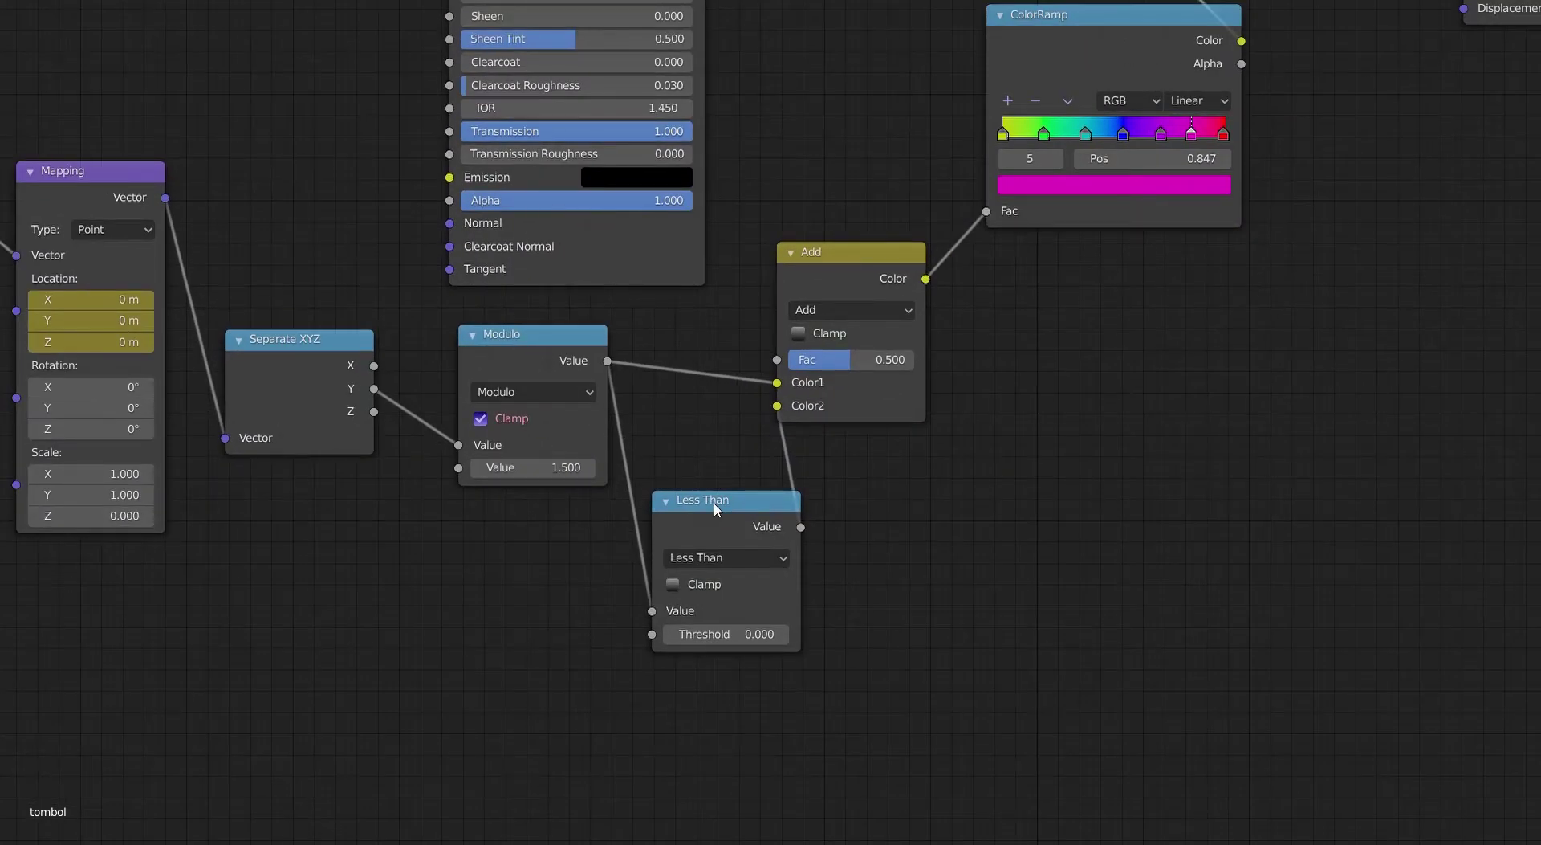
Raise the Add node slightly, trying Mix blend mode before setting it back to Add.
left_click_drag(837, 265, 843, 238)
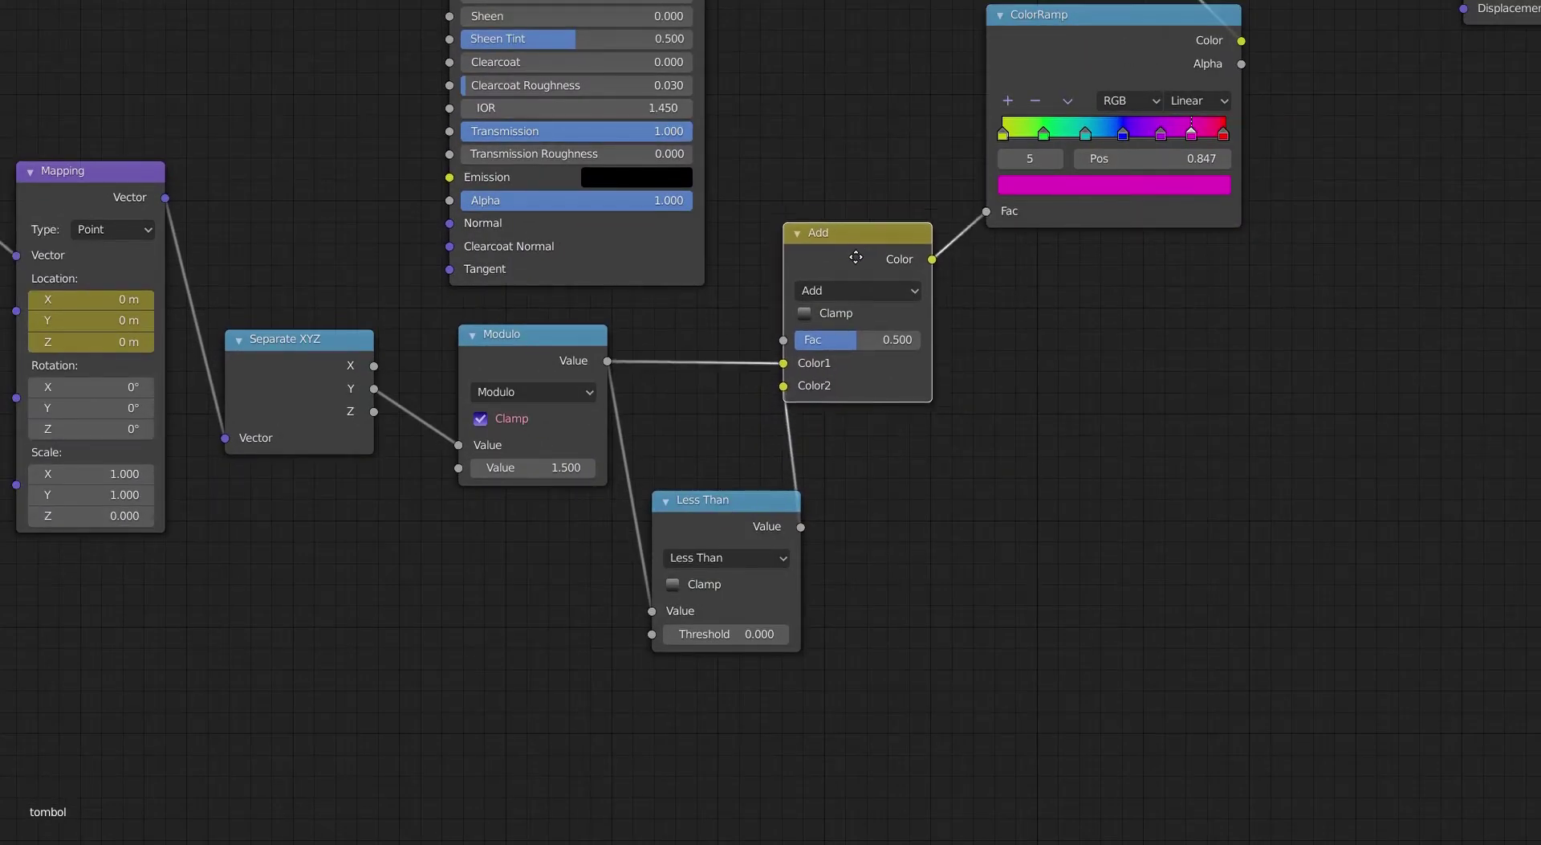
left_click(854, 284)
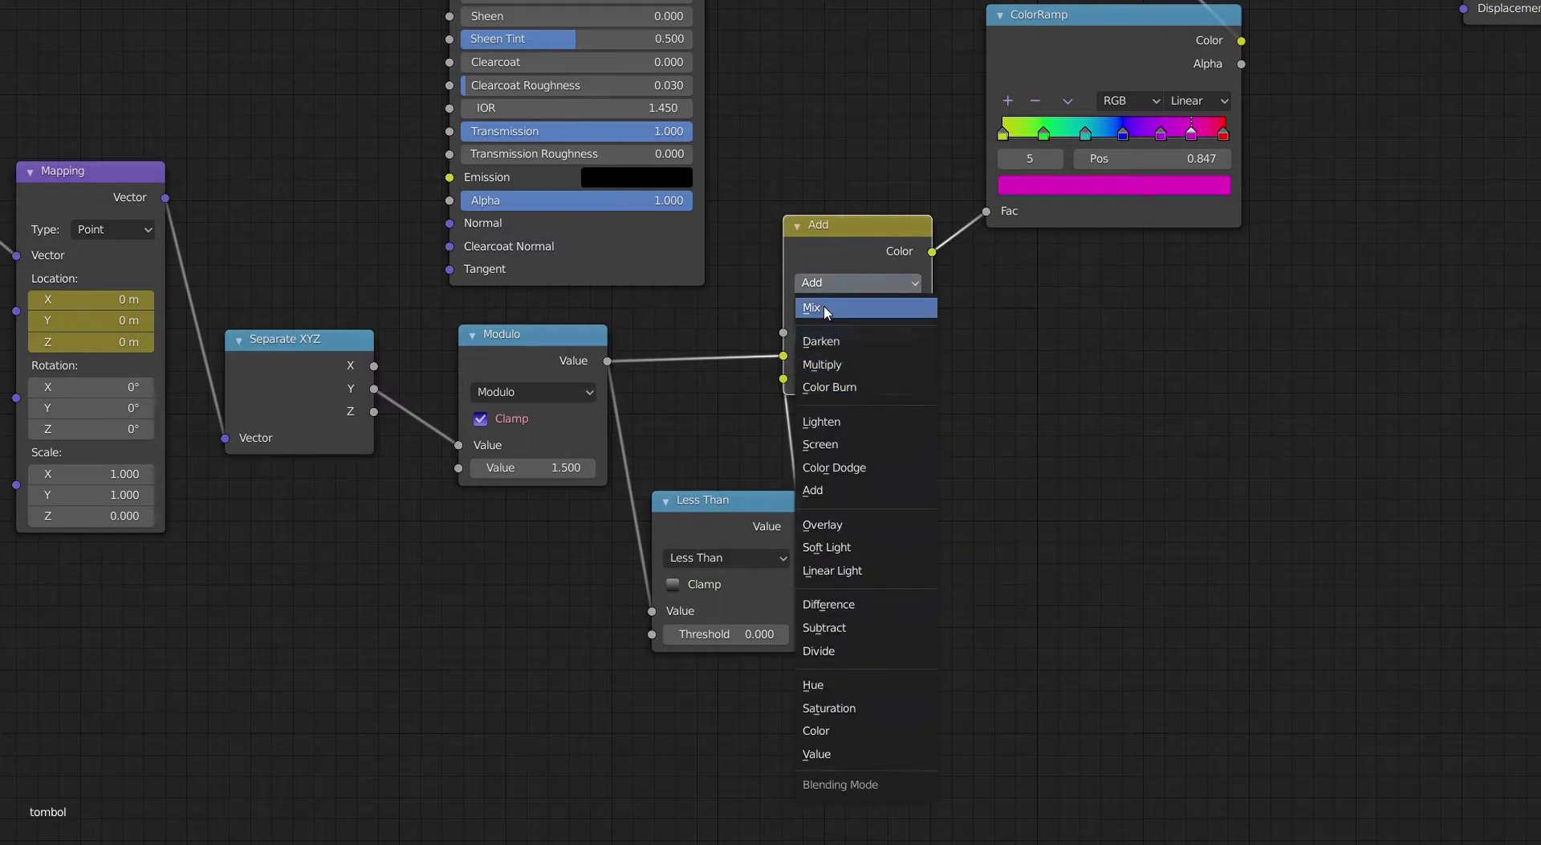
left_click(815, 308)
left_click(913, 281)
left_click(844, 490)
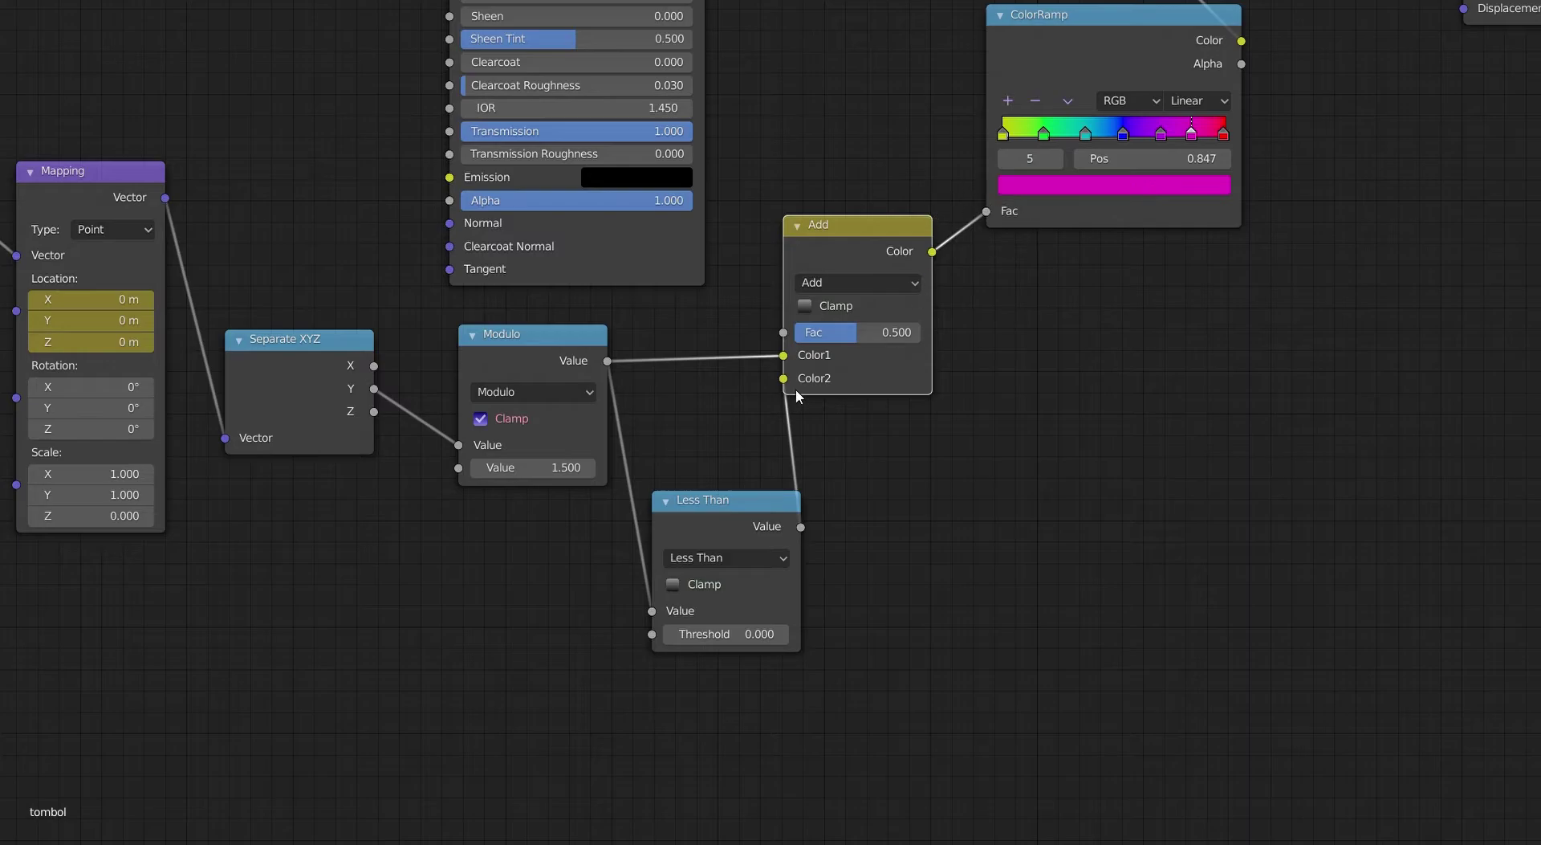
Nudge Separate XYZ right, box-select the Texture Coordinate and Mapping nodes, and zoom to the second Mapping node.
scroll(795, 401, "down", 2)
middle_click_drag(406, 492, 815, 444)
scroll(795, 465, "up", 2)
middle_click_drag(781, 492, 787, 549)
left_click_drag(797, 379, 812, 380)
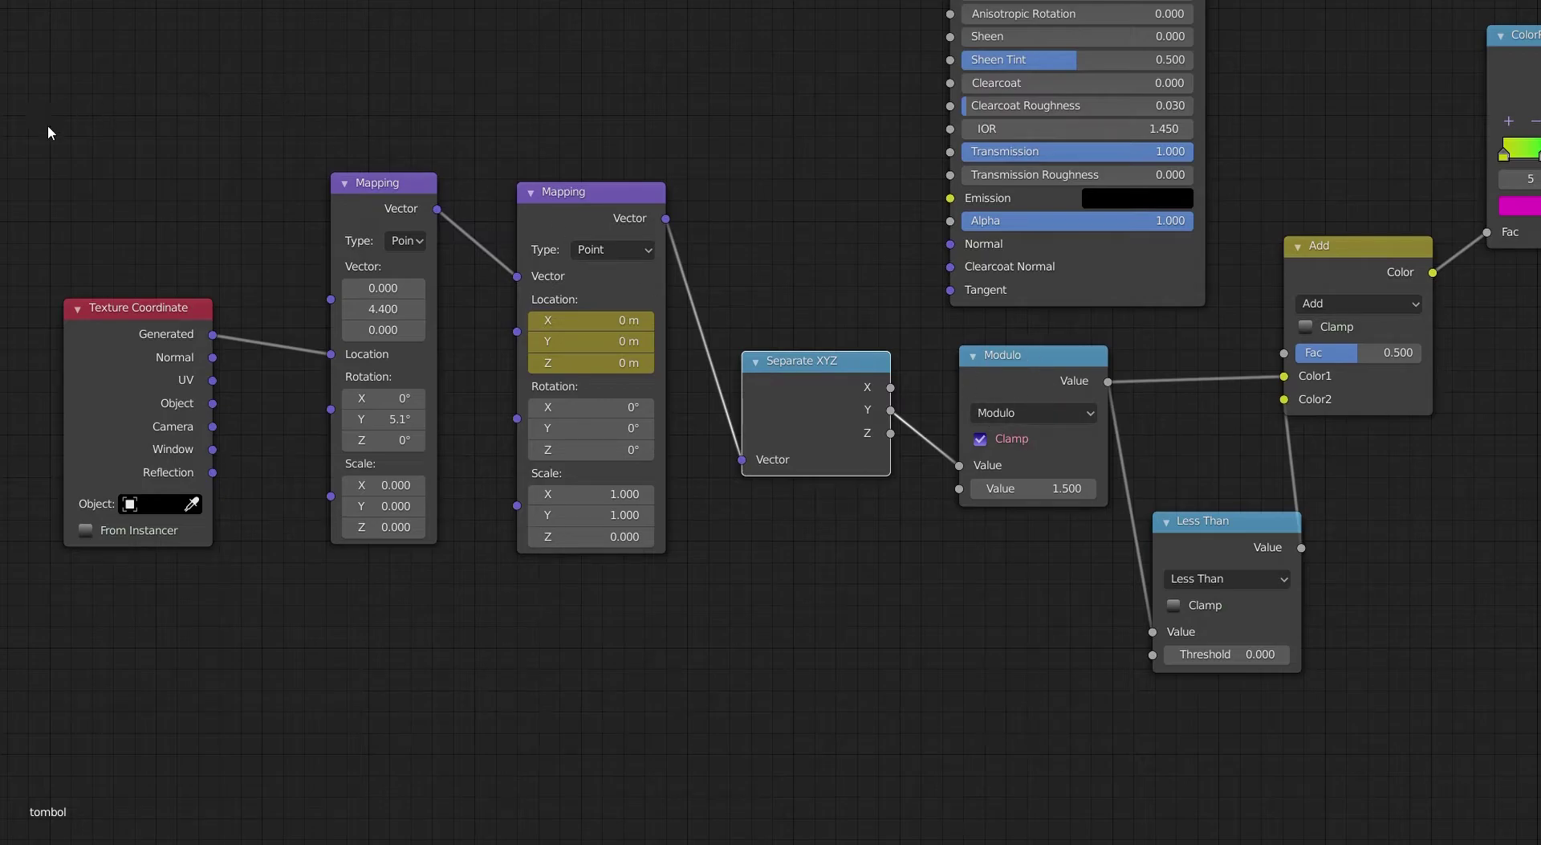
left_click_drag(46, 112, 666, 679)
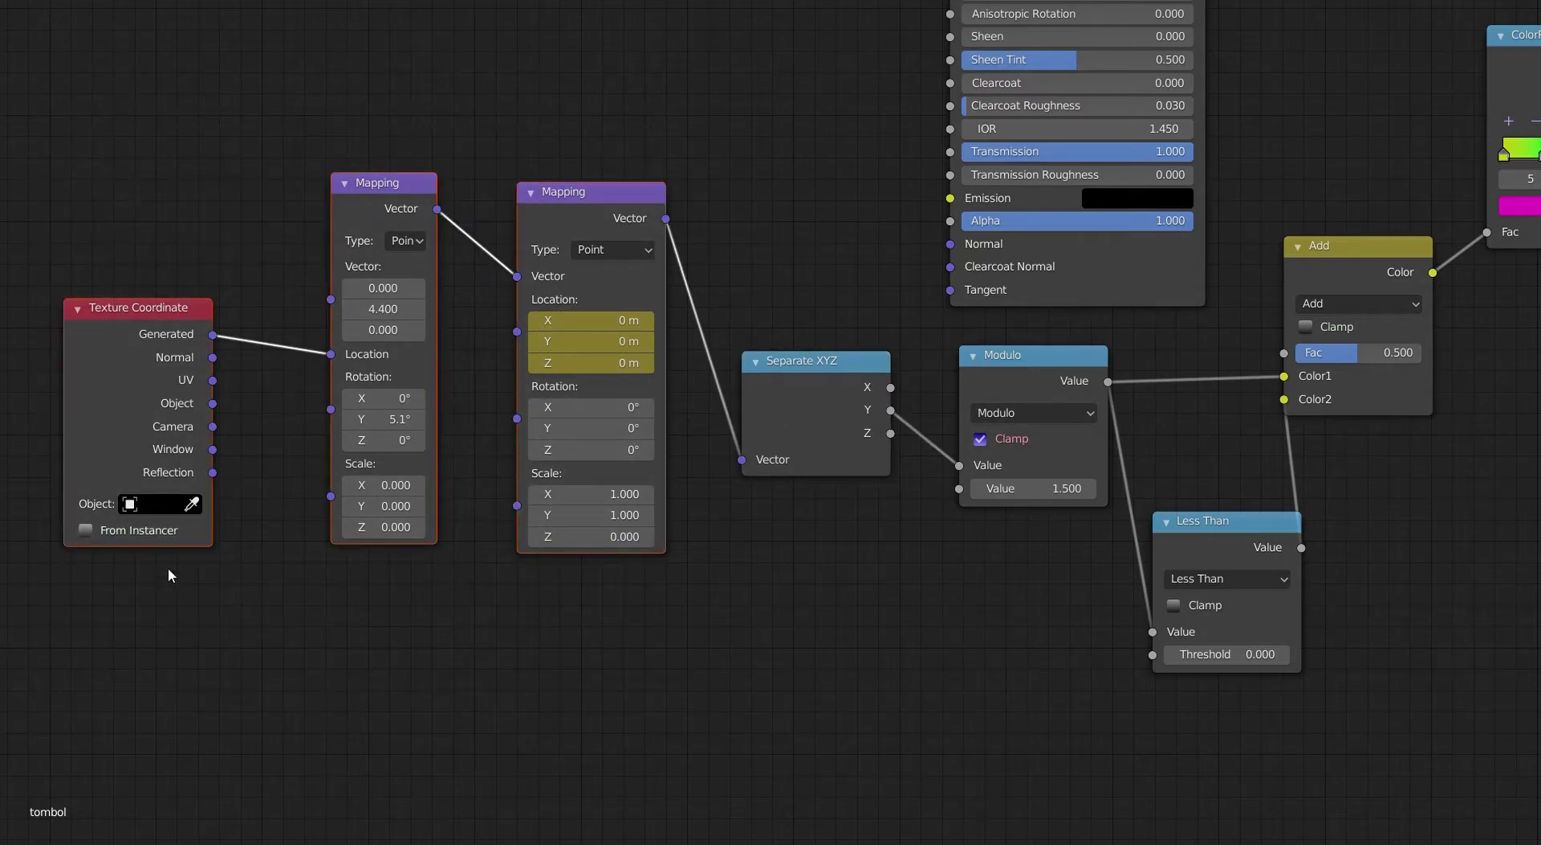
scroll(623, 357, "up", 4)
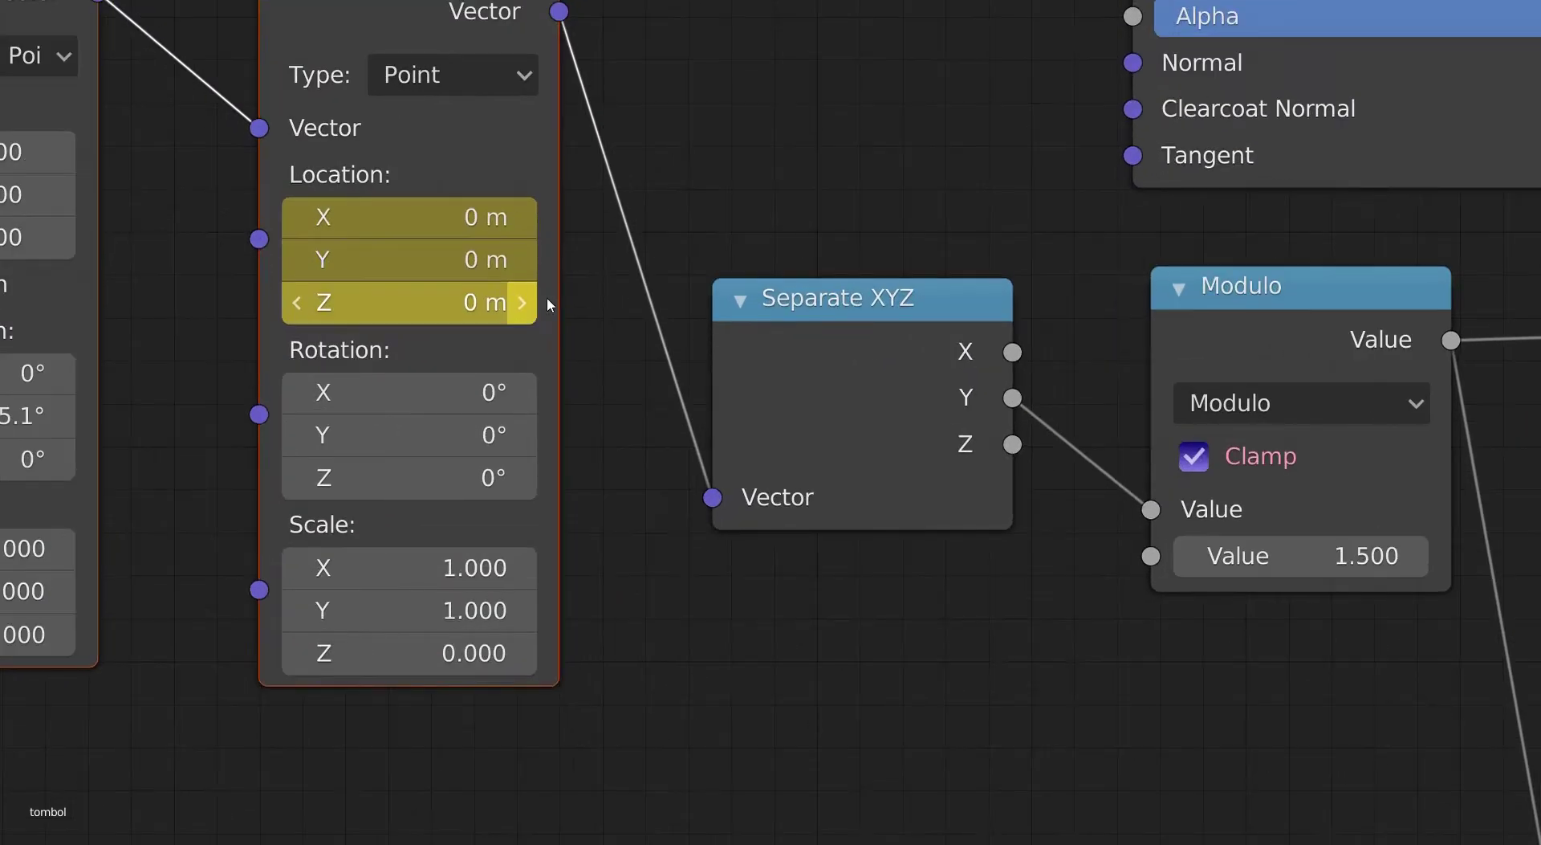
middle_click_drag(547, 299, 613, 354)
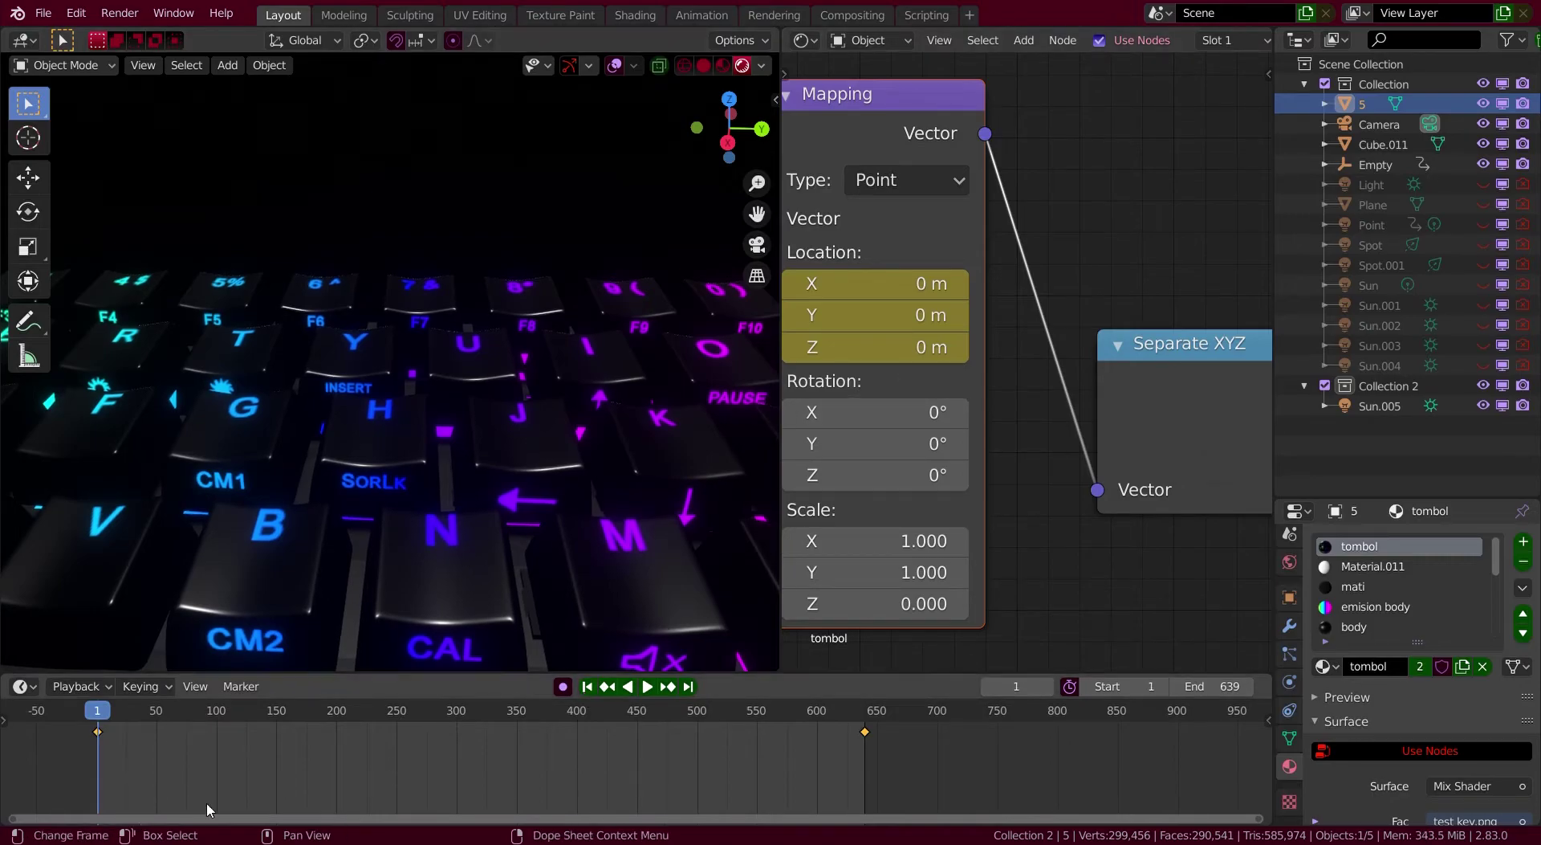
Delete the old timeline keyframes and key the Mapping Location at 0 m on frame 1.
left_click_drag(51, 739, 947, 711)
key("x")
left_click(947, 715)
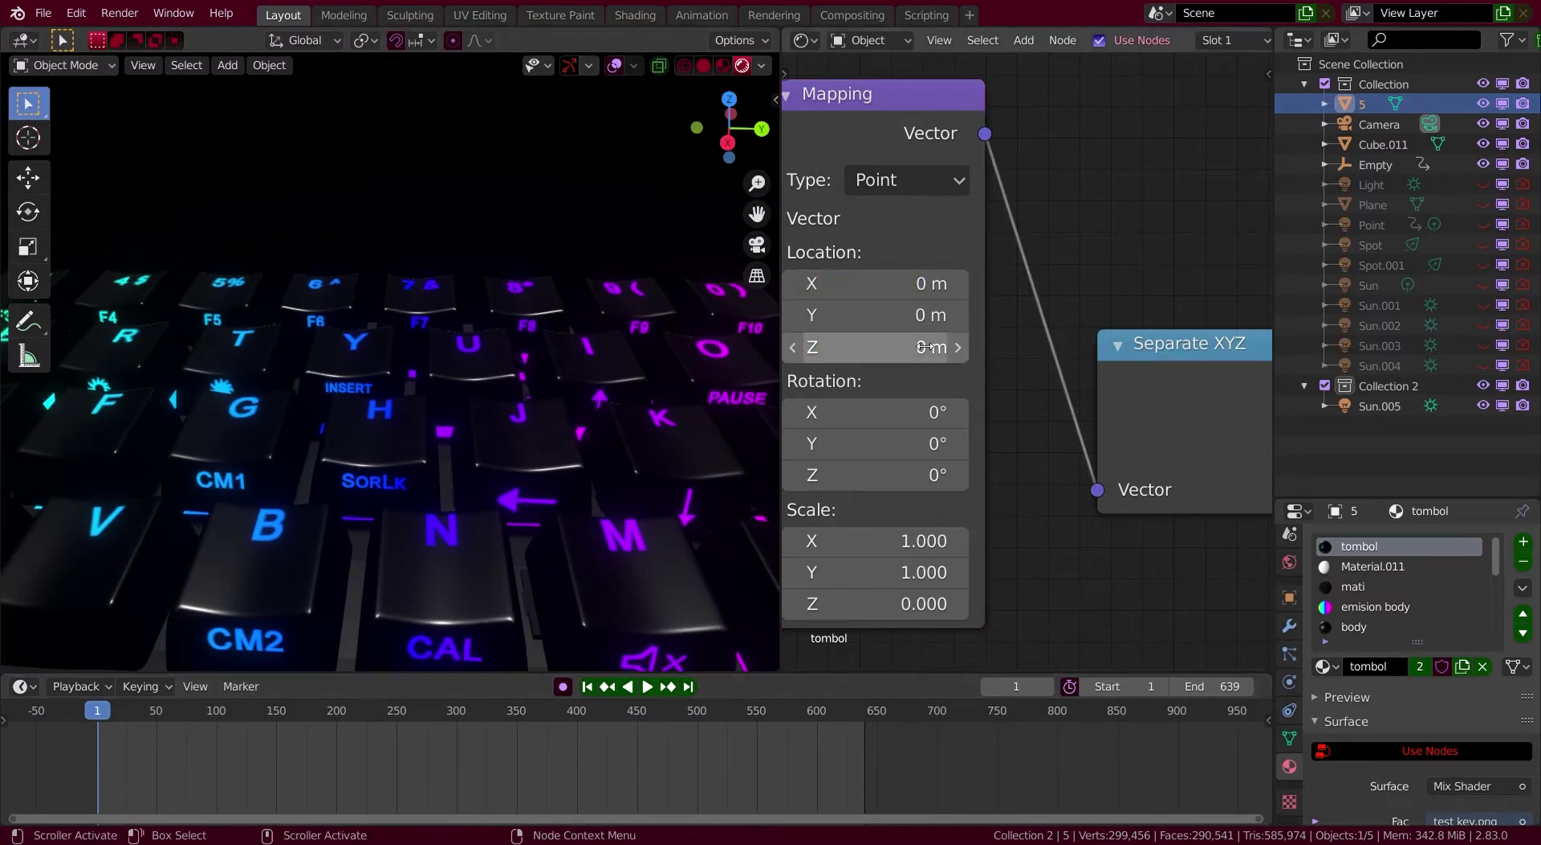
right_click(936, 314)
left_click(925, 320)
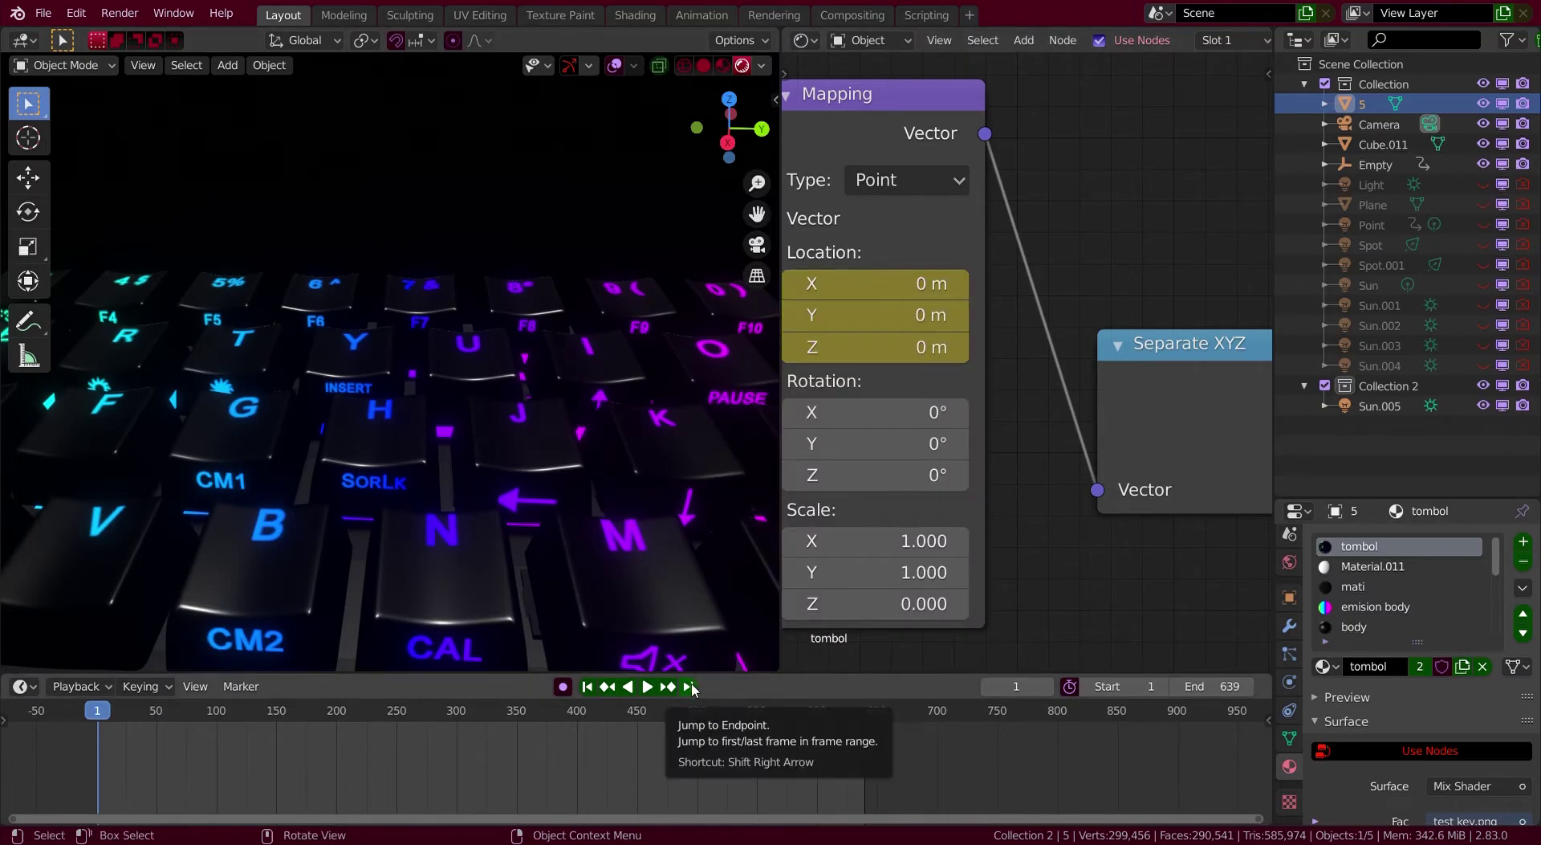
left_click_drag(1213, 686, 1200, 686)
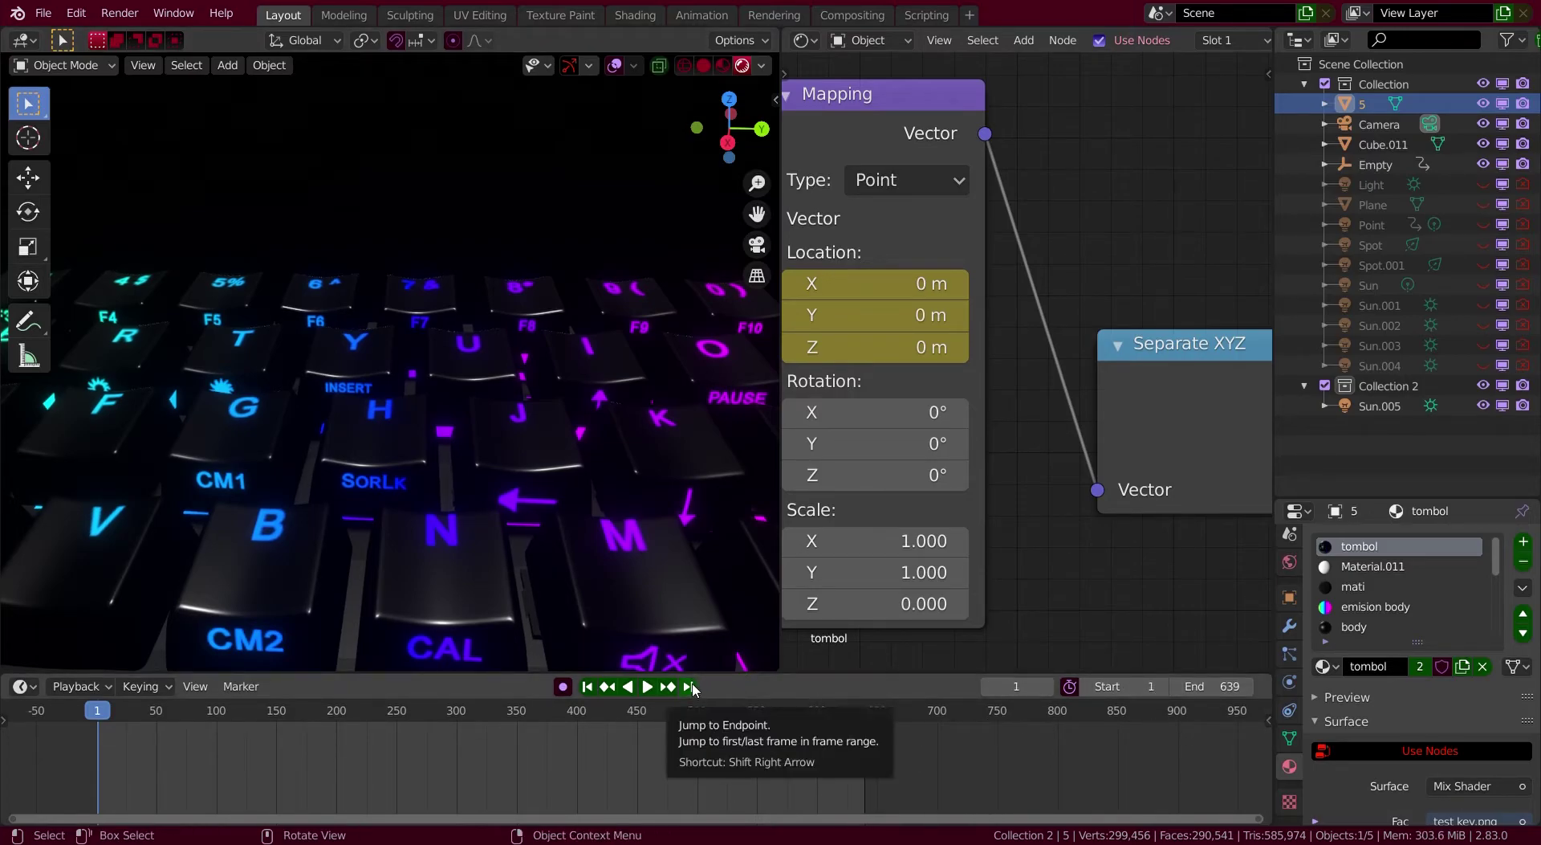
At frame 639, set Mapping Location Y to 5 m and keyframe it.
left_click(692, 687)
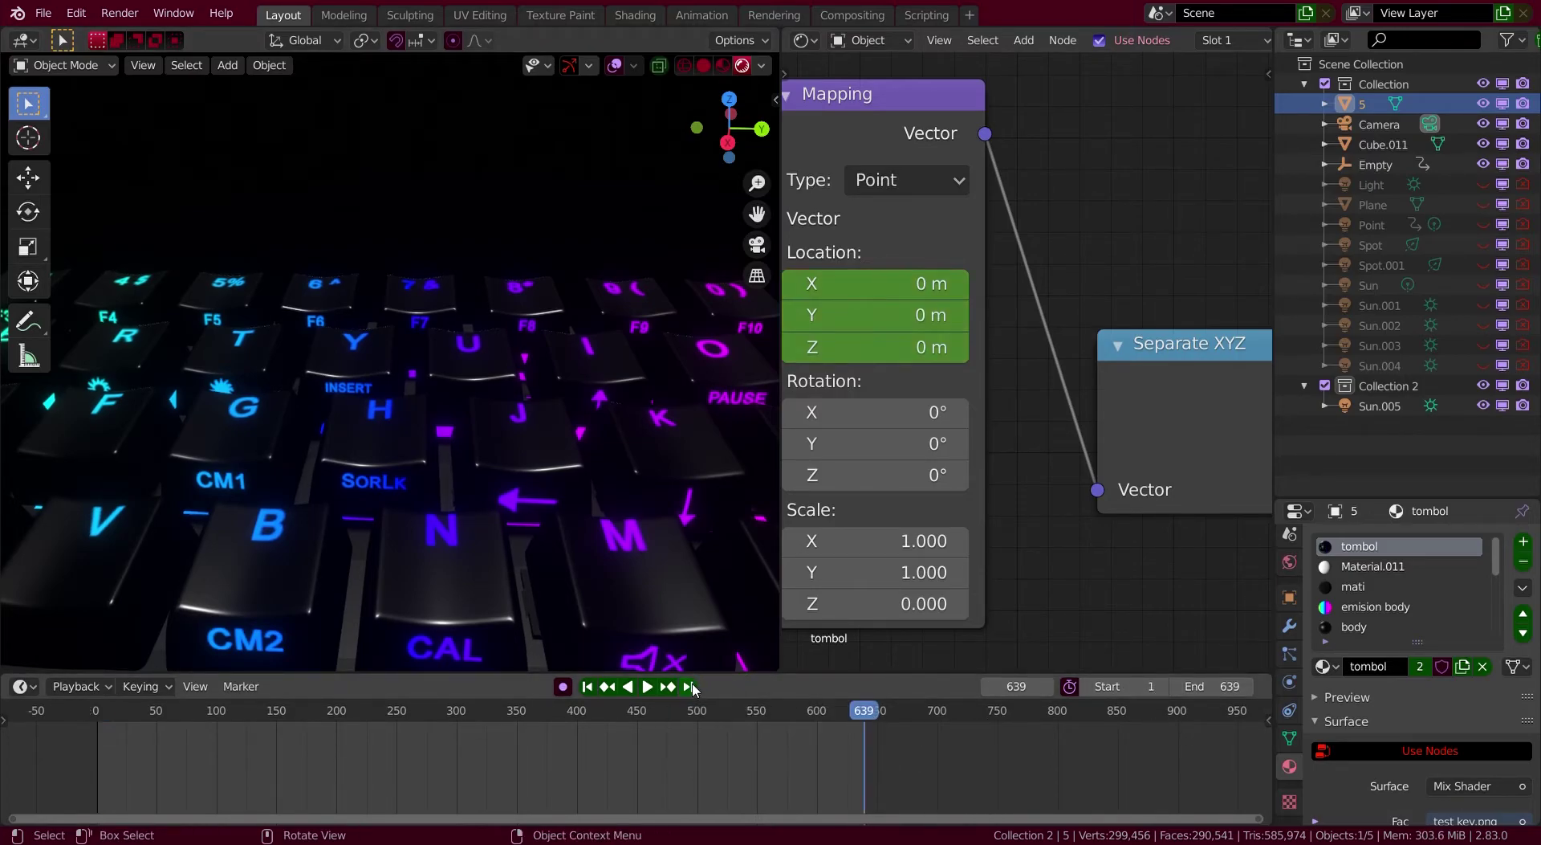
left_click(938, 317)
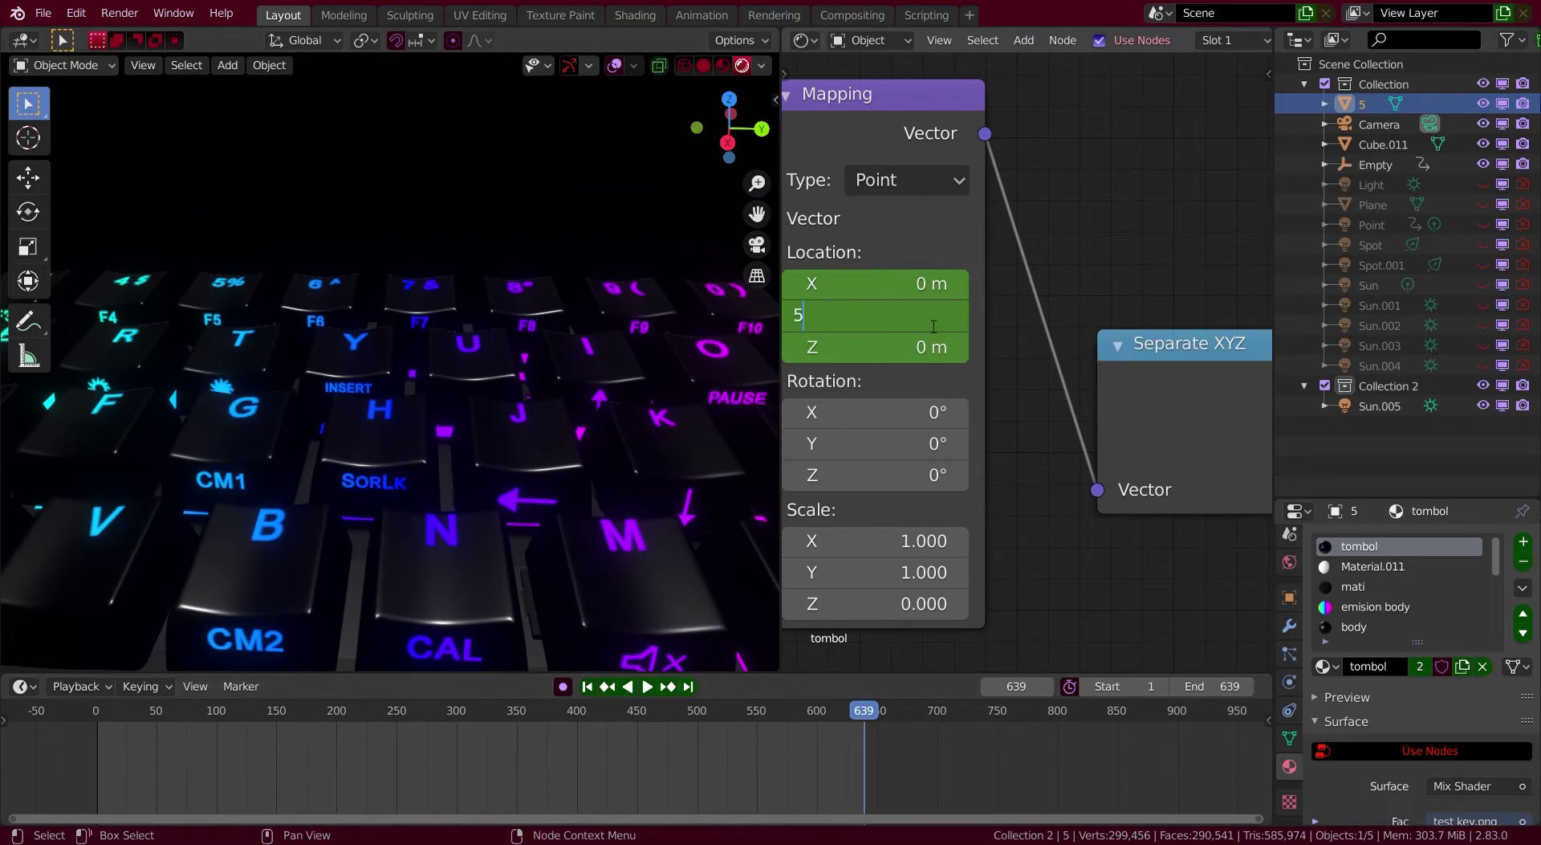
type("5")
key("Return")
right_click(859, 315)
left_click(859, 316)
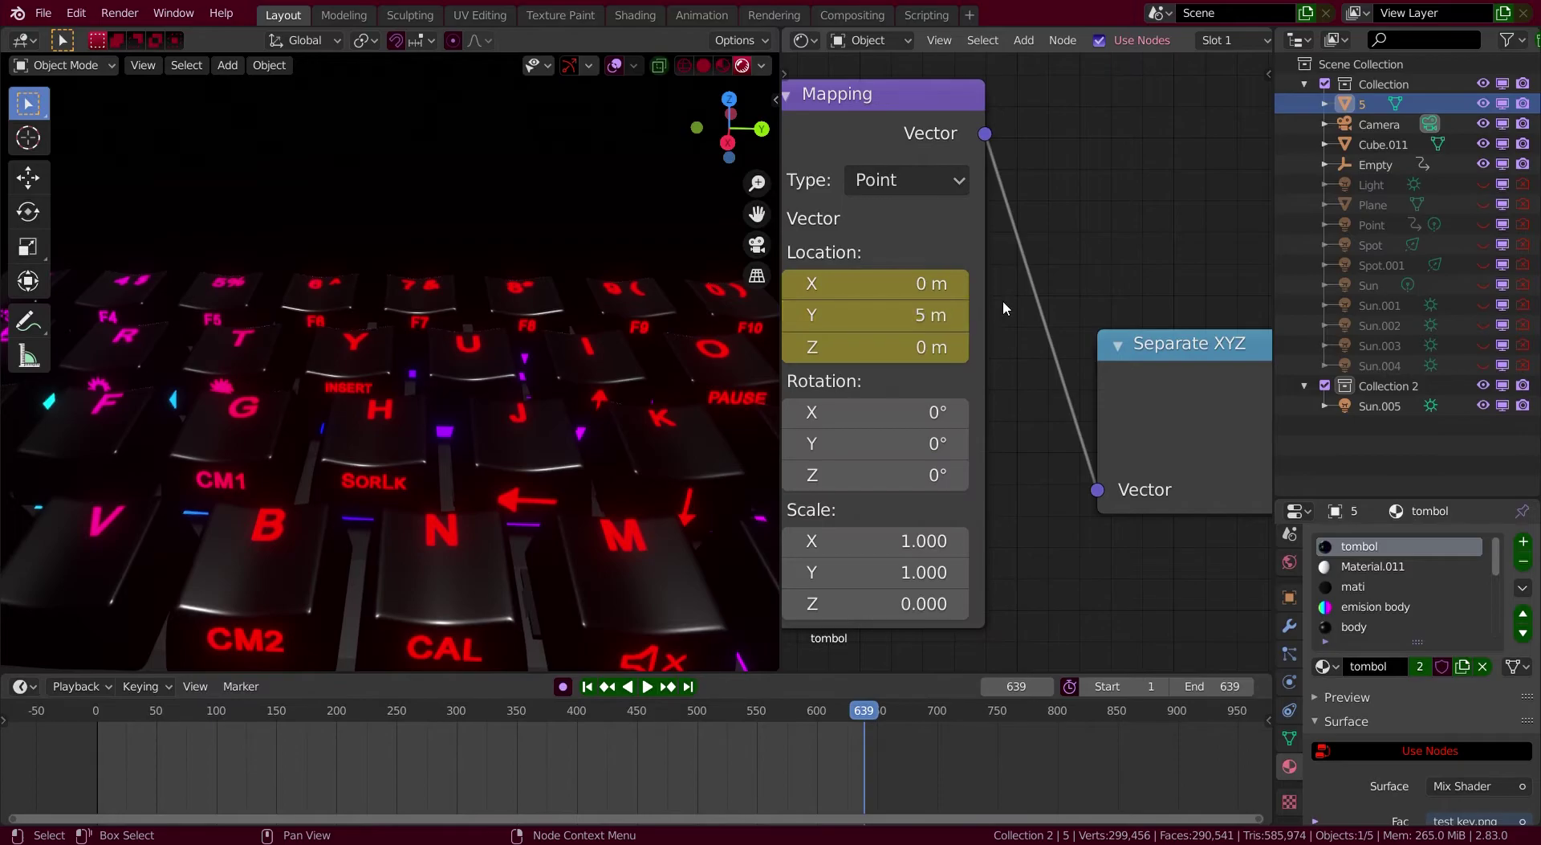
scroll(590, 521, "down", 2)
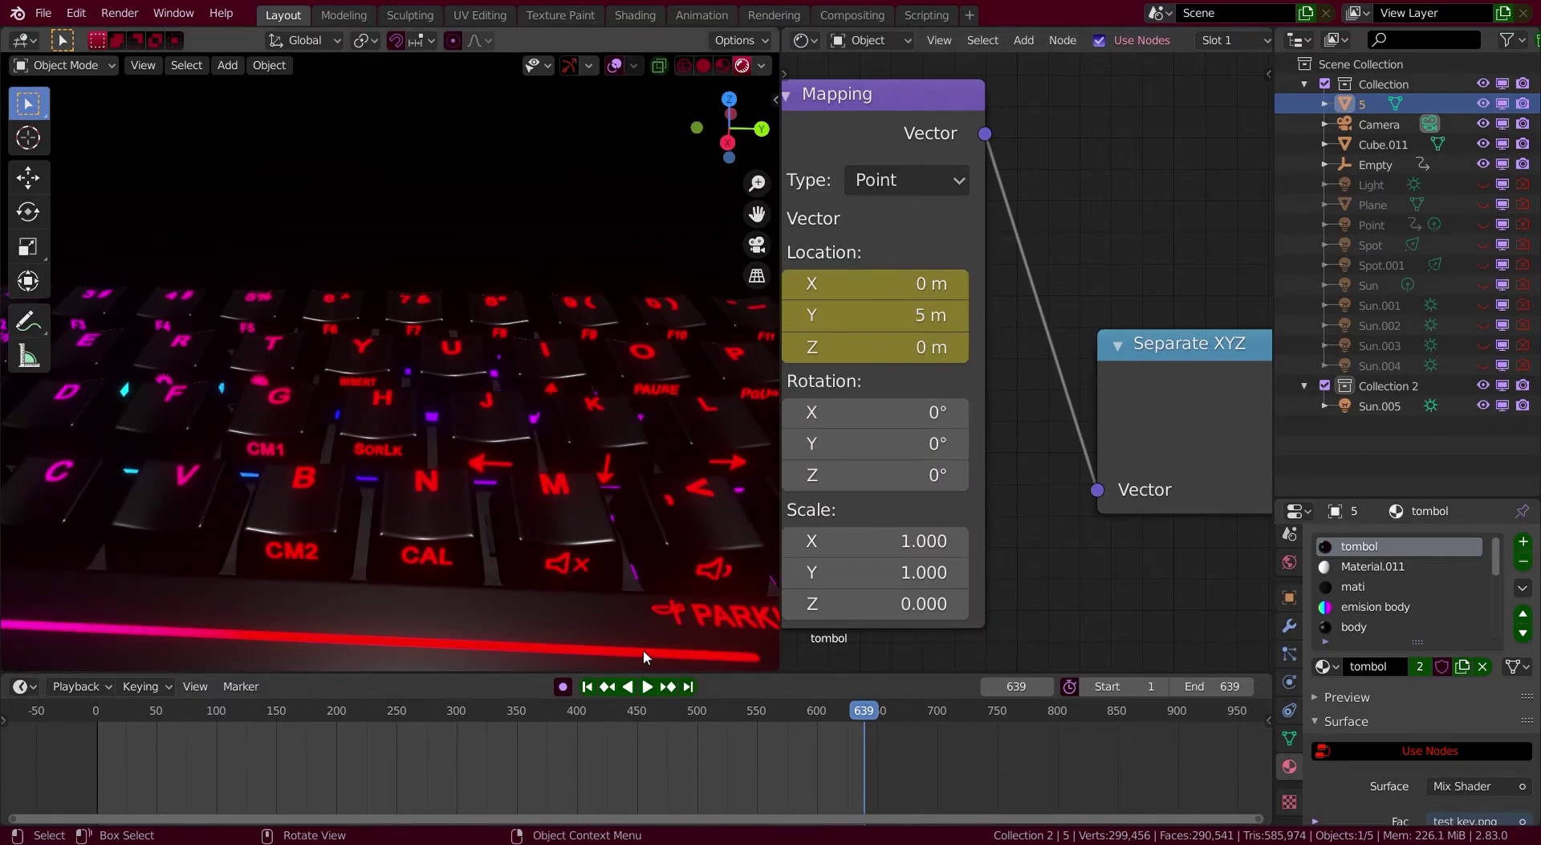
Rewind to frame 1 and play the animation to check the shifting legend colours.
left_click(589, 688)
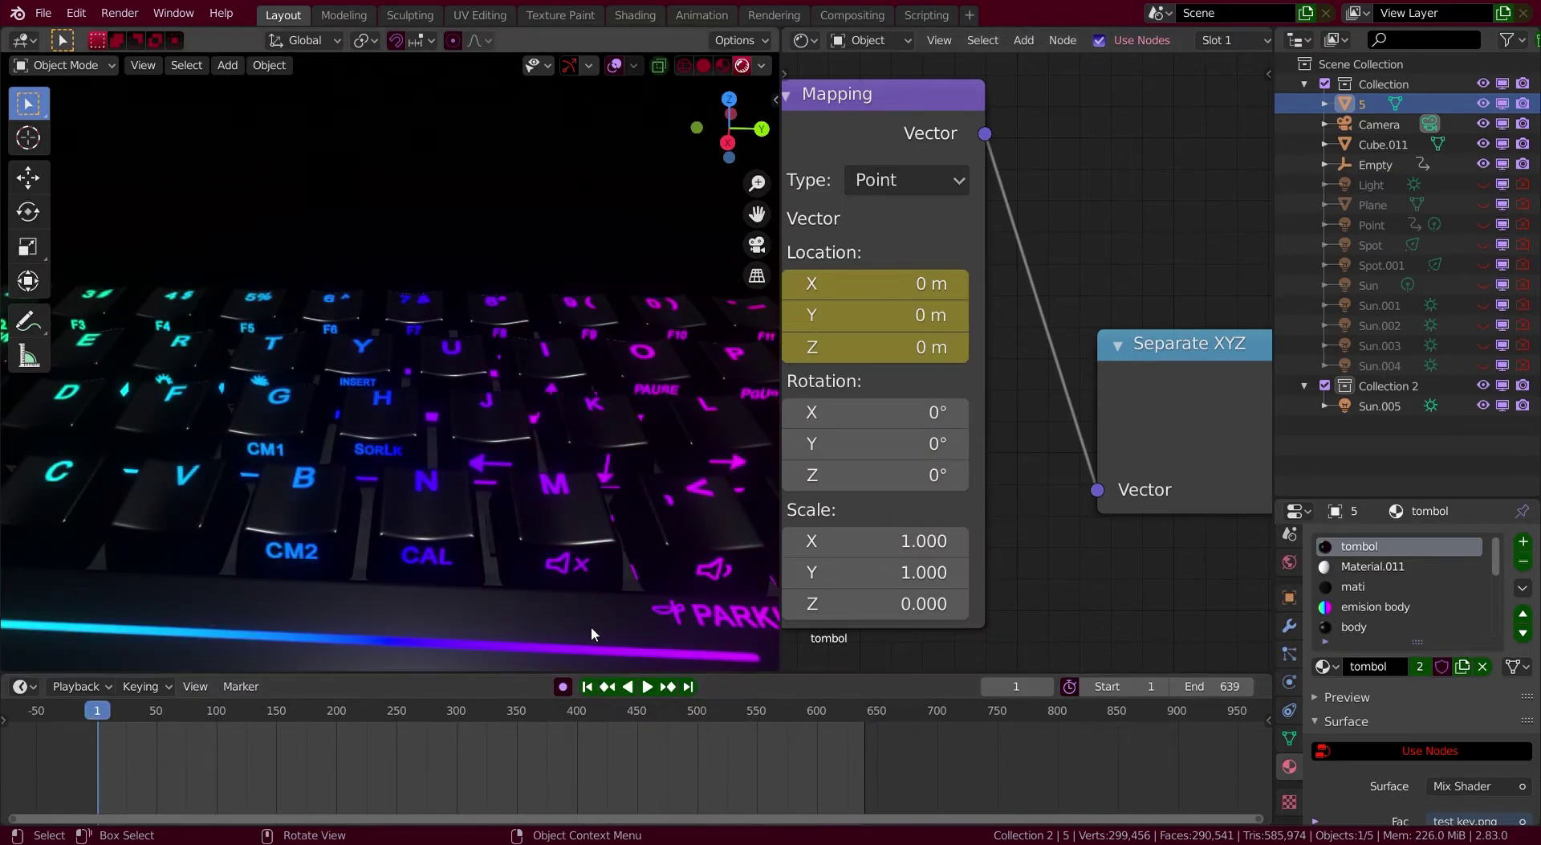
key("space")
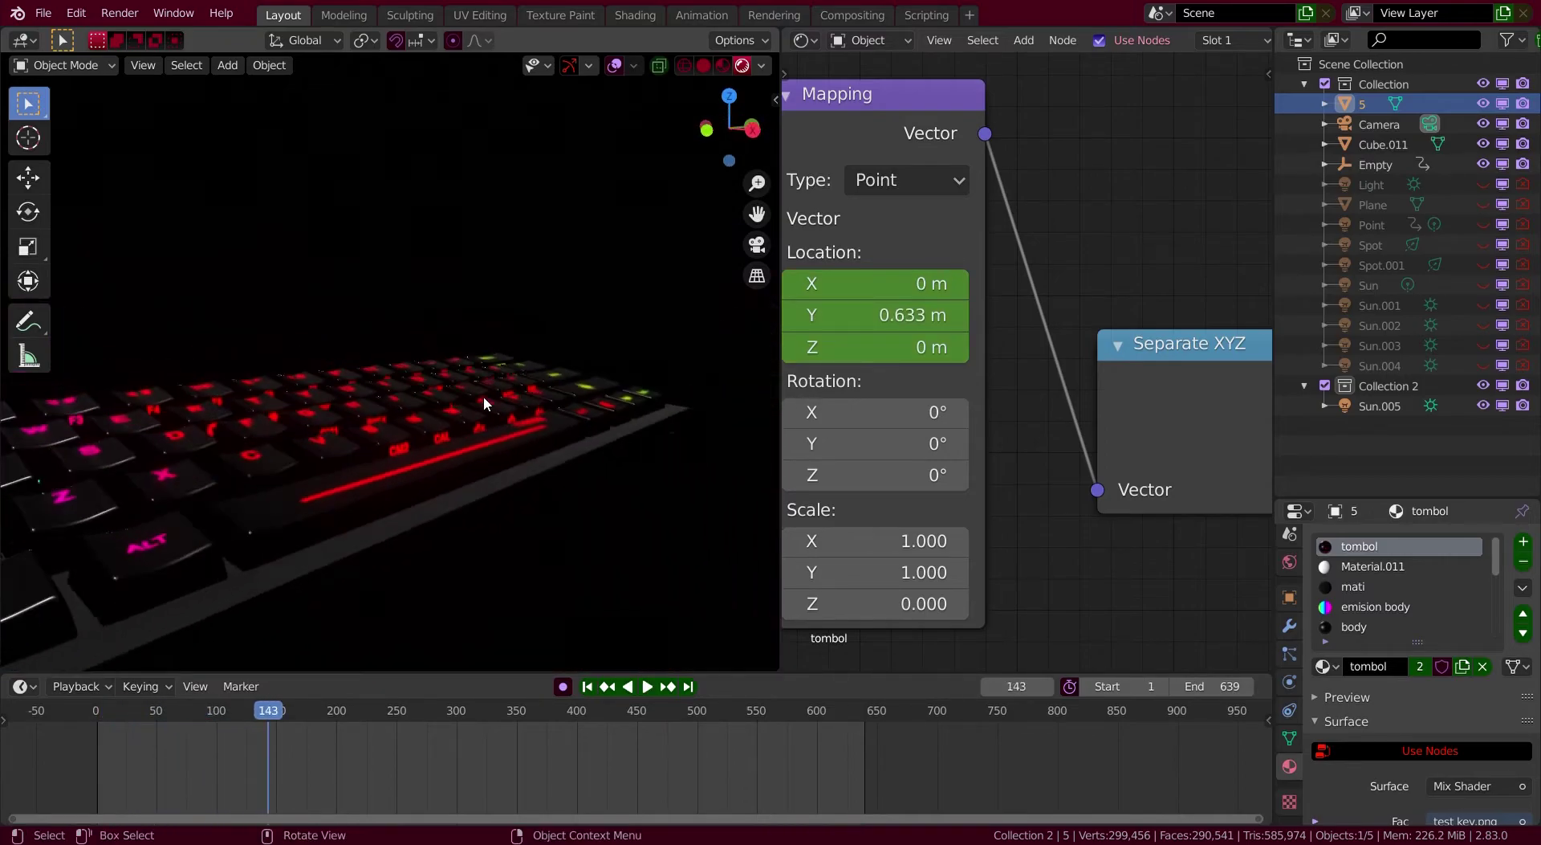
key("space")
scroll(440, 449, "up", 5)
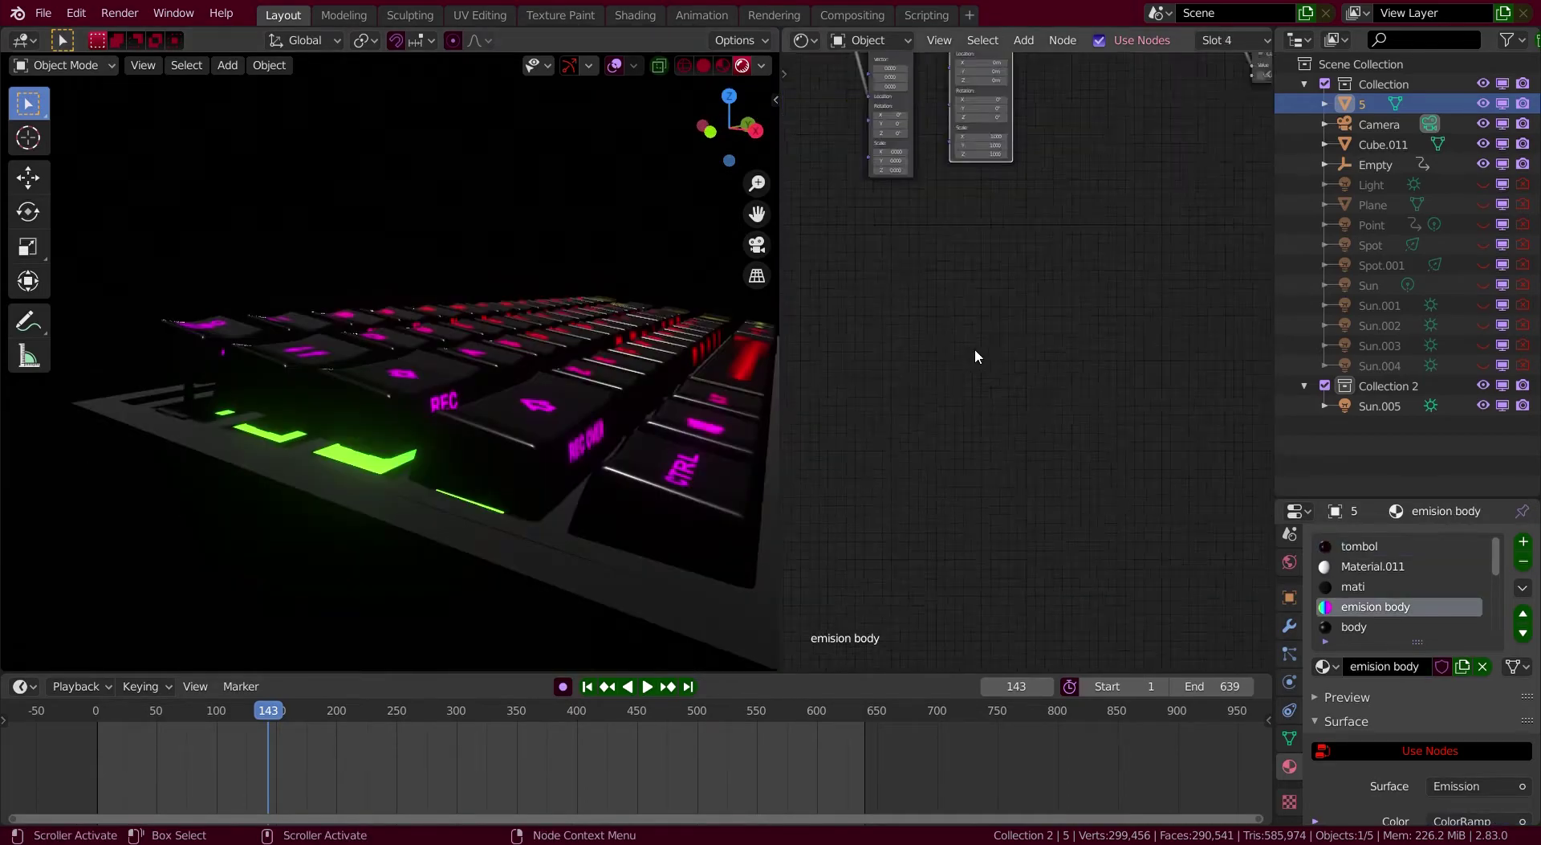
Key the emision body Mapping node's Location at 0 m on frame 1.
scroll(975, 349, "up", 8)
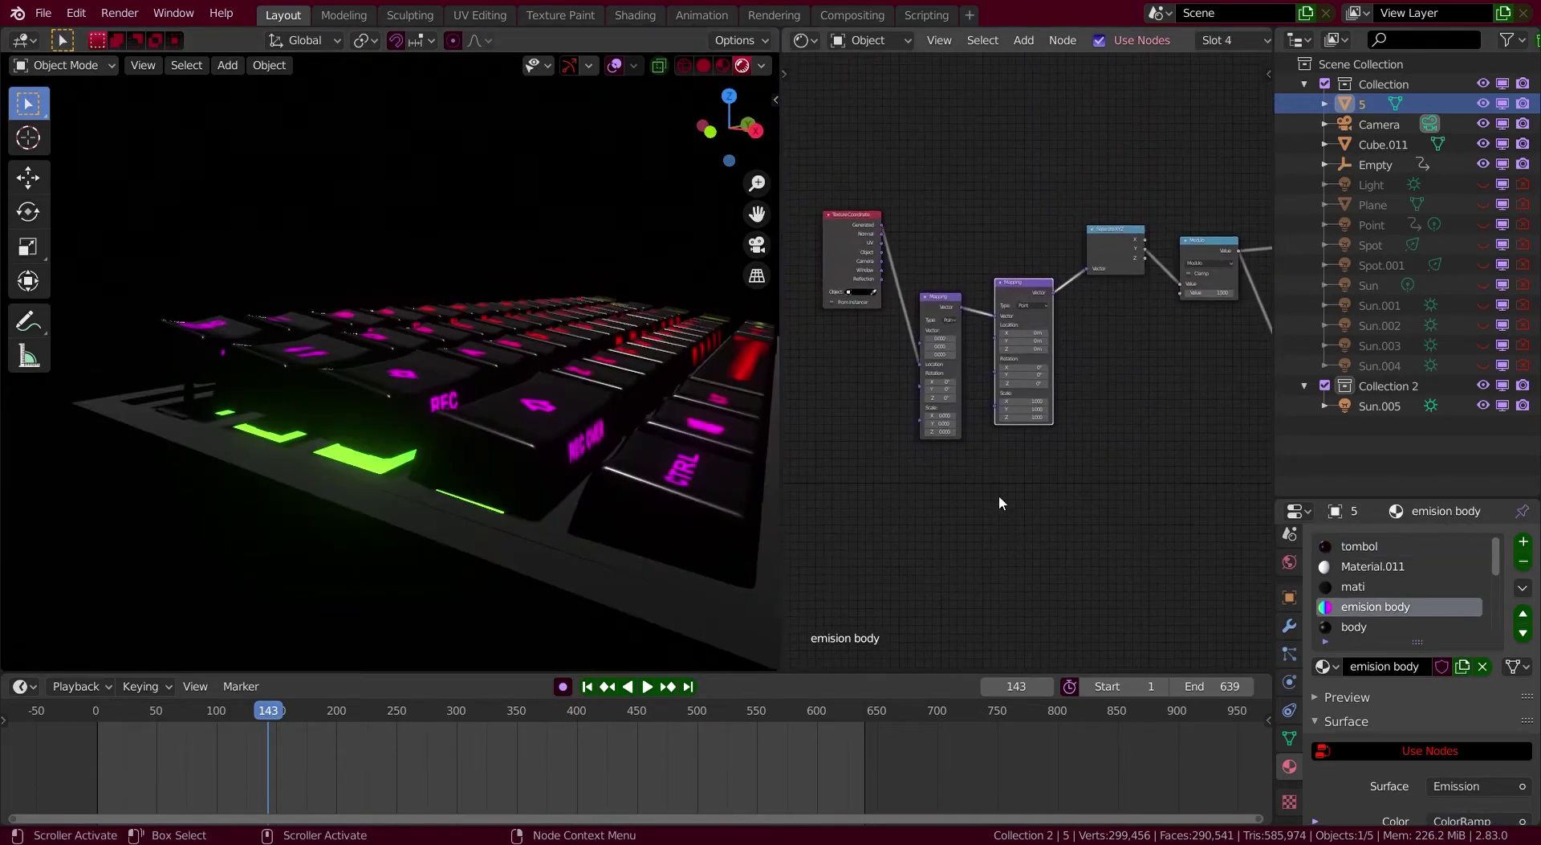
middle_click_drag(864, 407, 1065, 414)
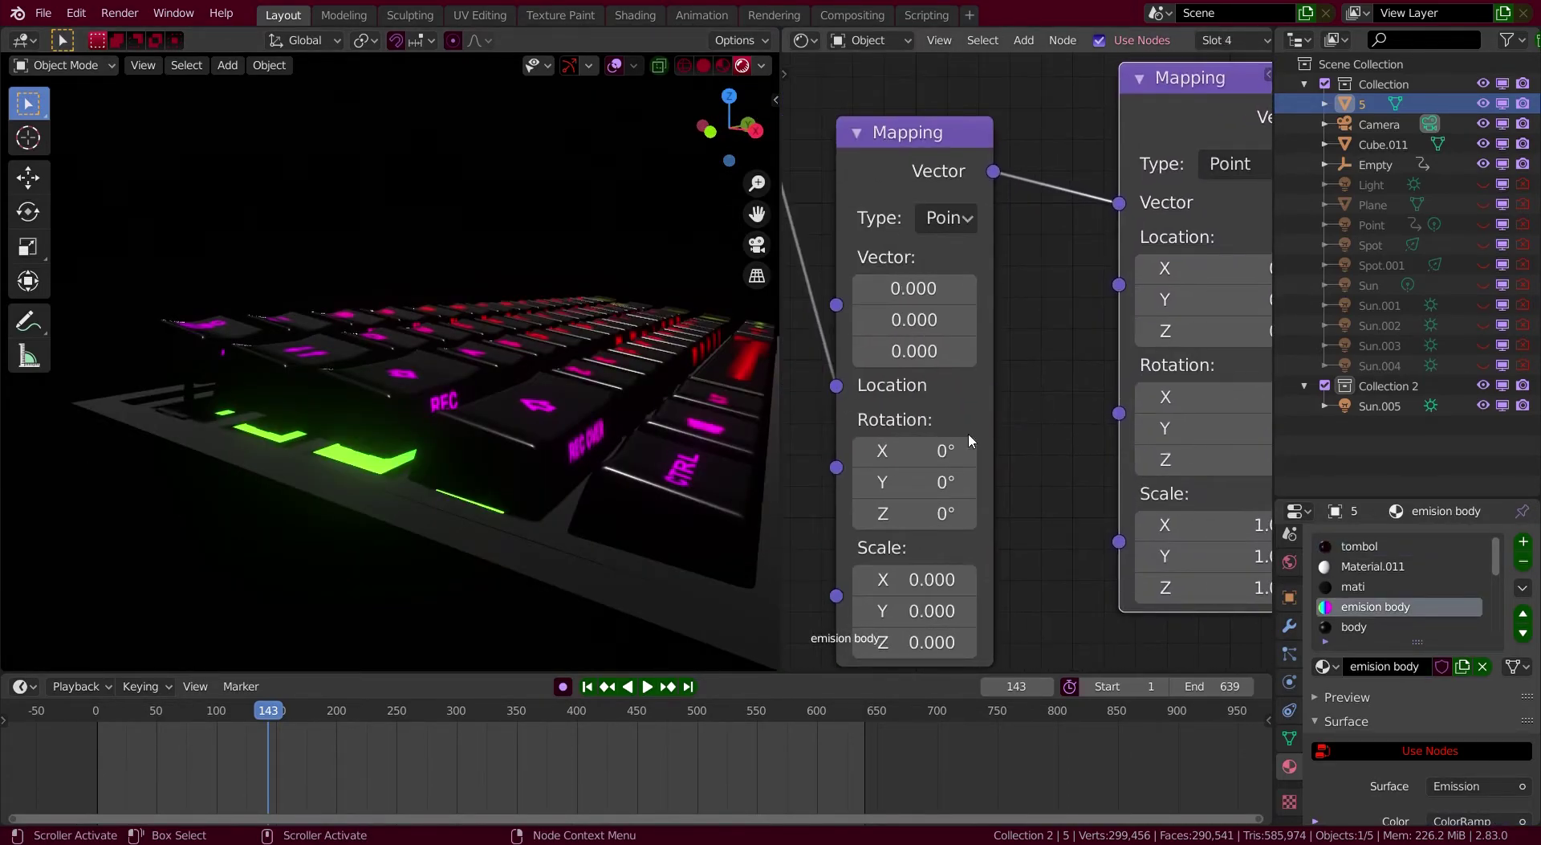
left_click(587, 687)
scroll(1123, 338, "down", 2)
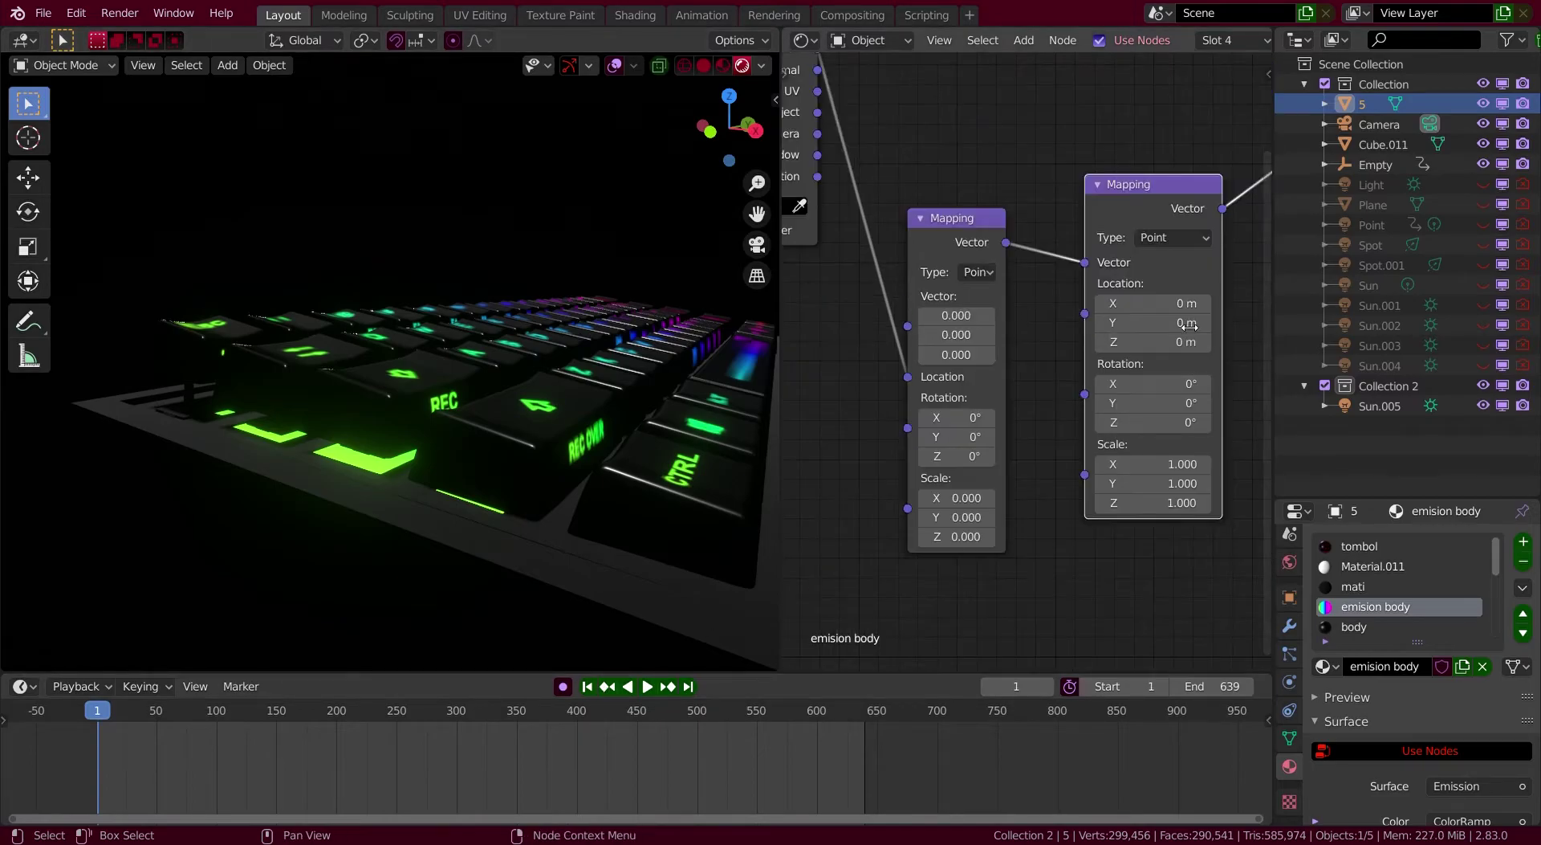
right_click(1162, 327)
left_click(1163, 321)
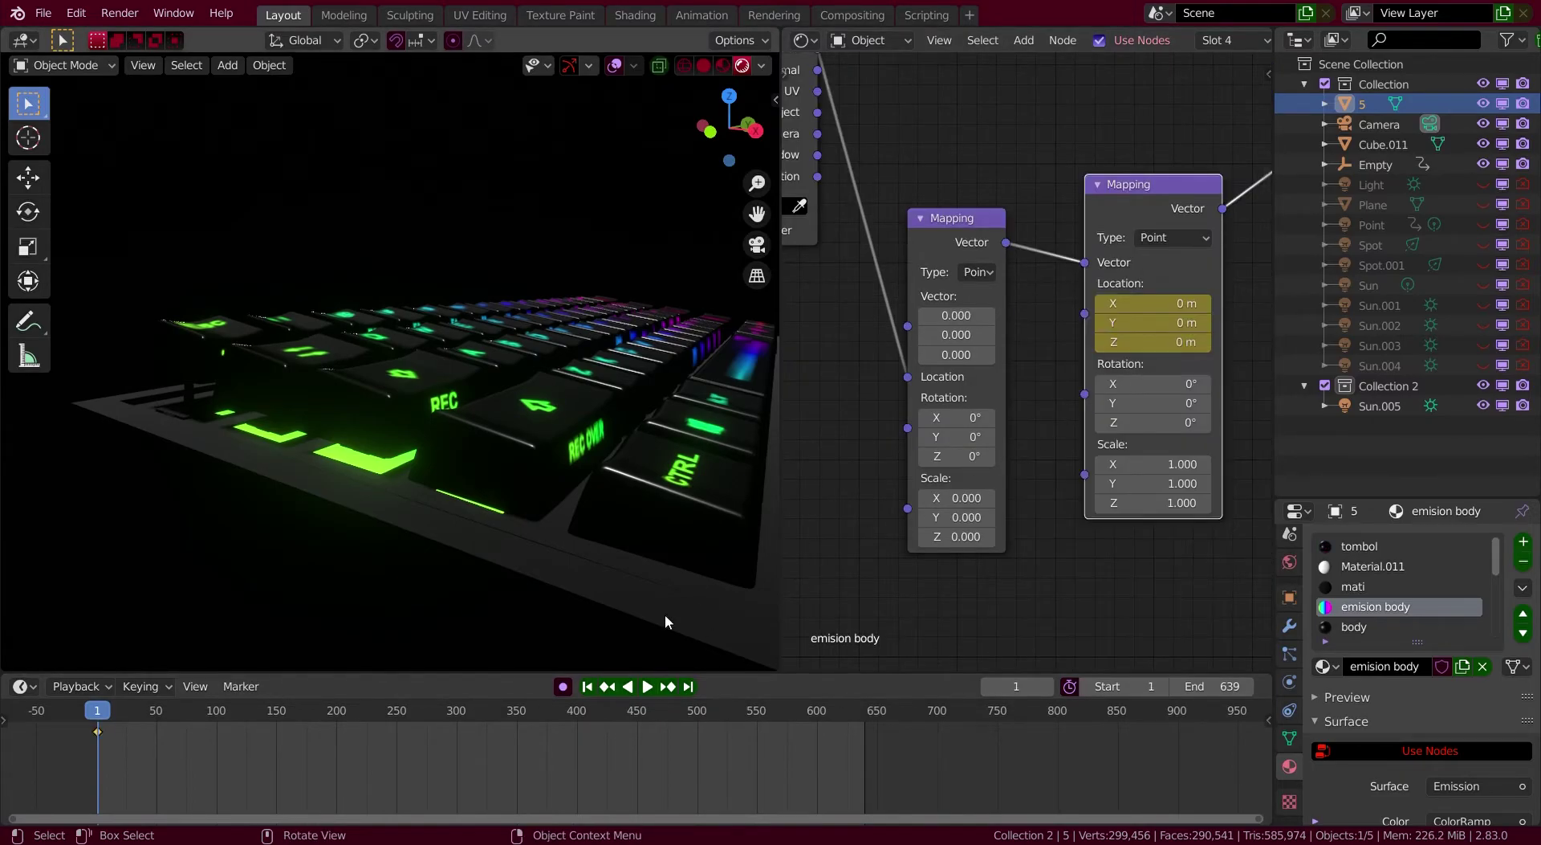
At frame 639, set Location Y to 5 m, keyframe it, and play the animation.
left_click(688, 687)
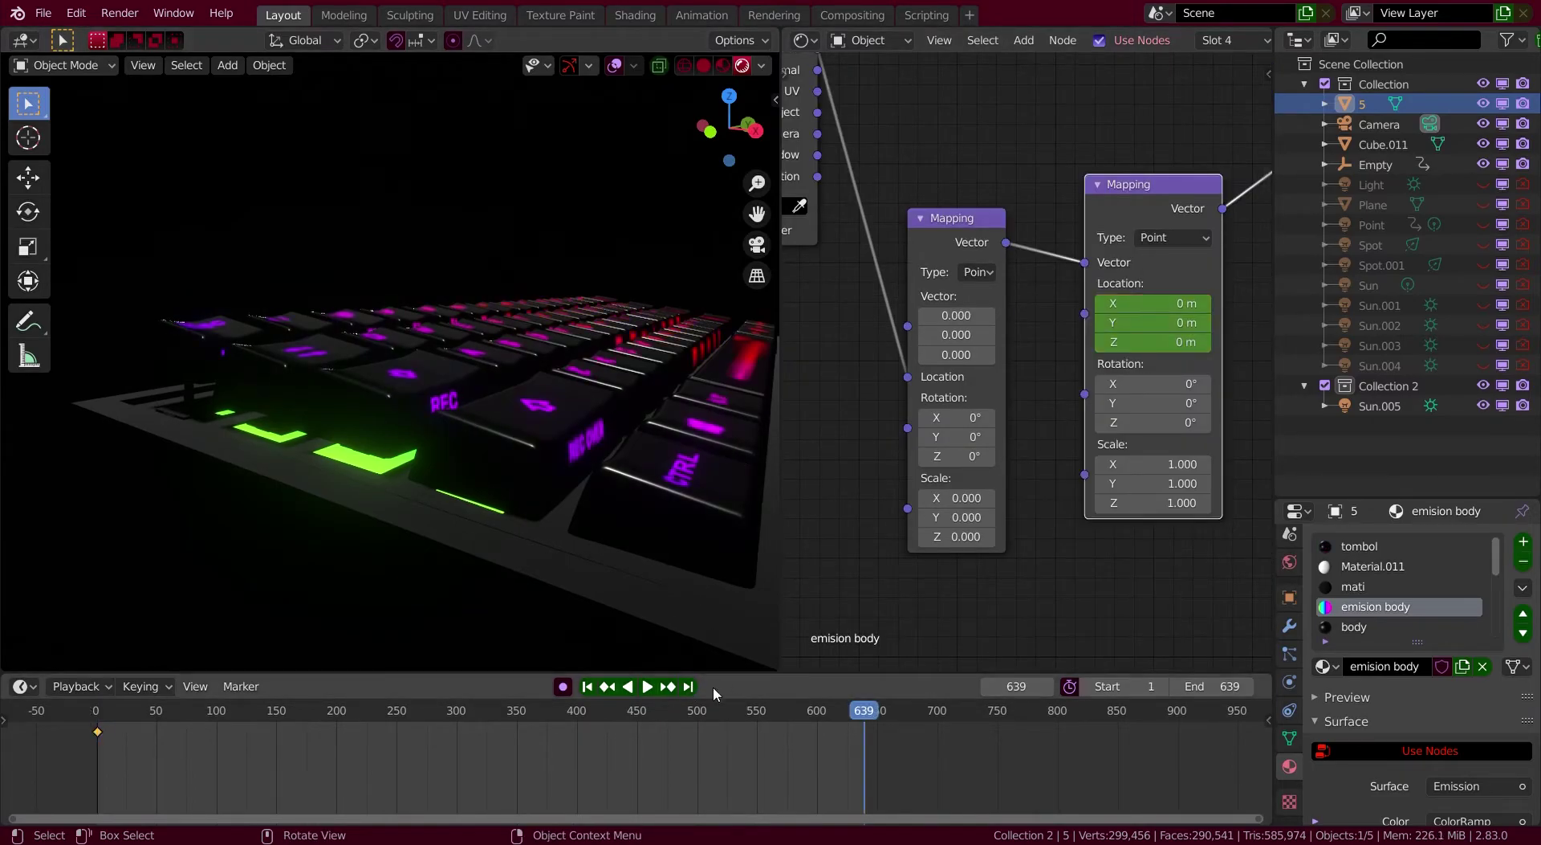
left_click(1193, 334)
type("5")
key("Return")
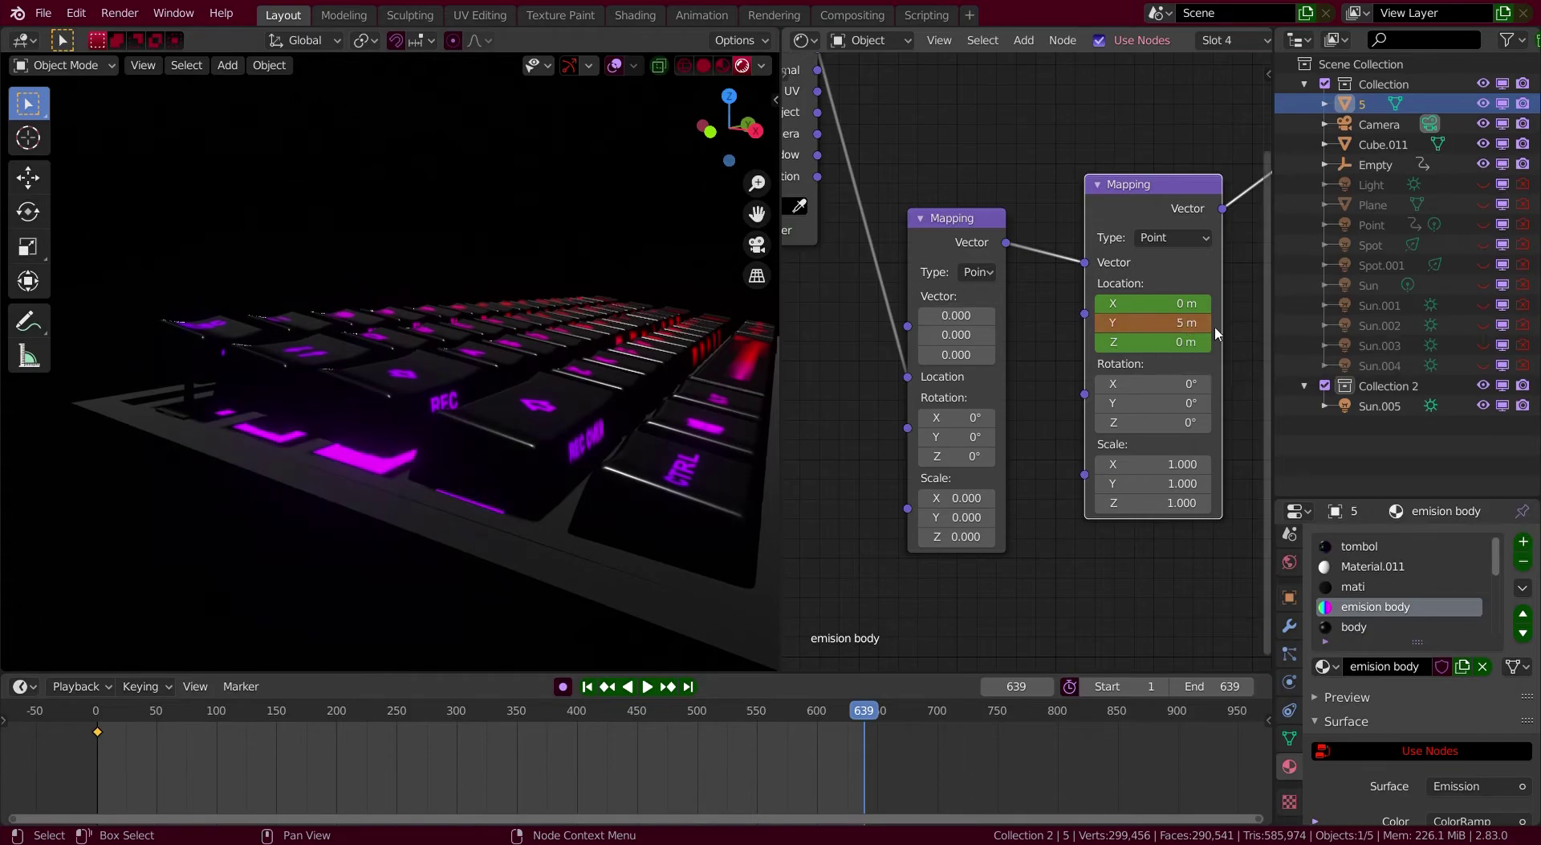
right_click(1215, 325)
left_click(1215, 322)
key("space")
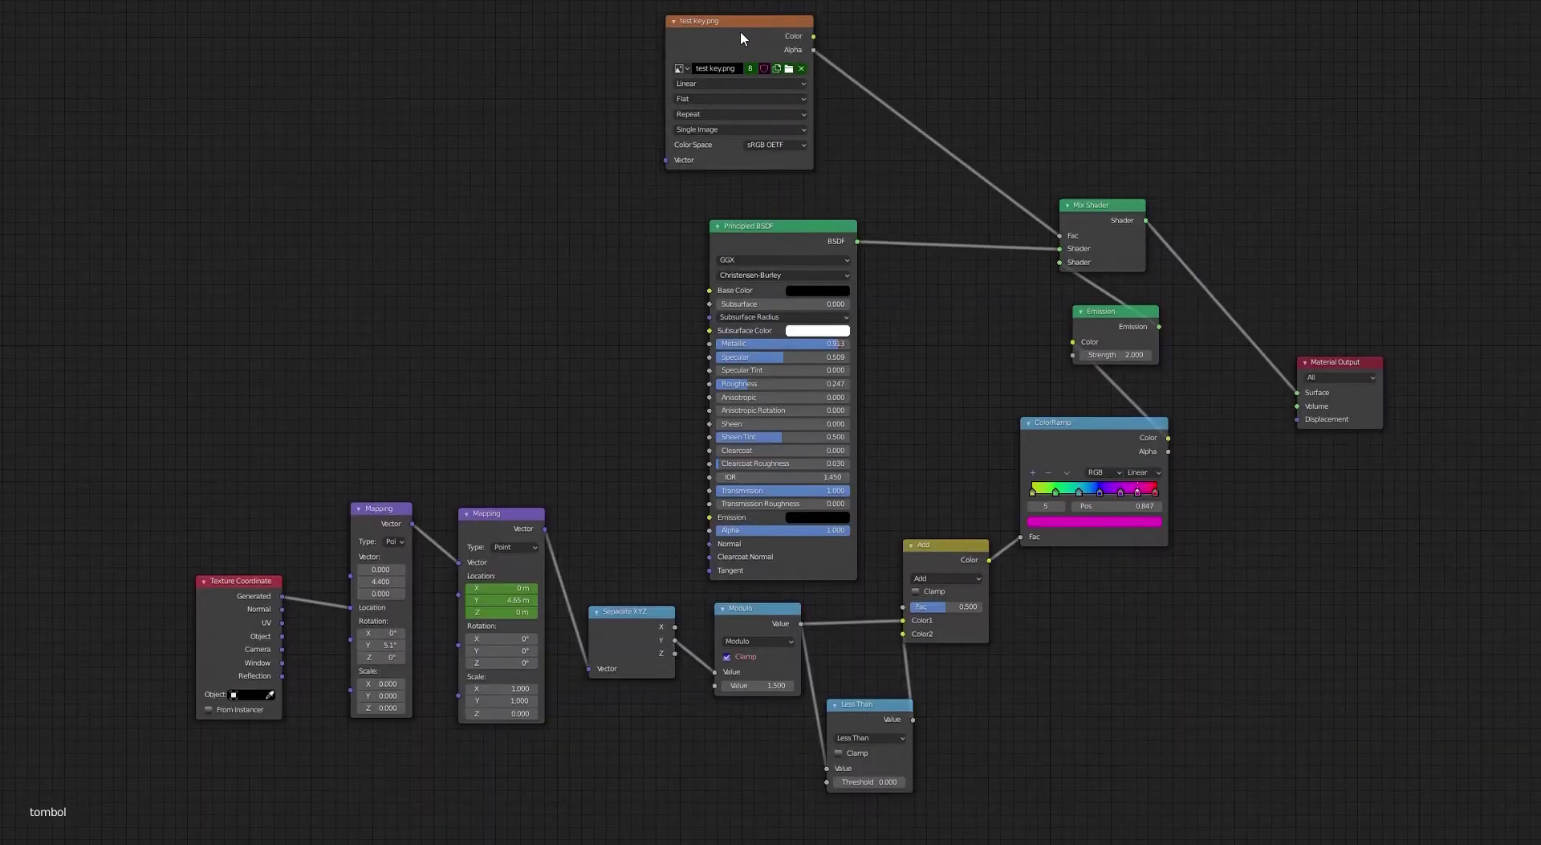
Move the test key.png node left and return to the multi-panel layout.
left_click_drag(740, 31, 576, 111)
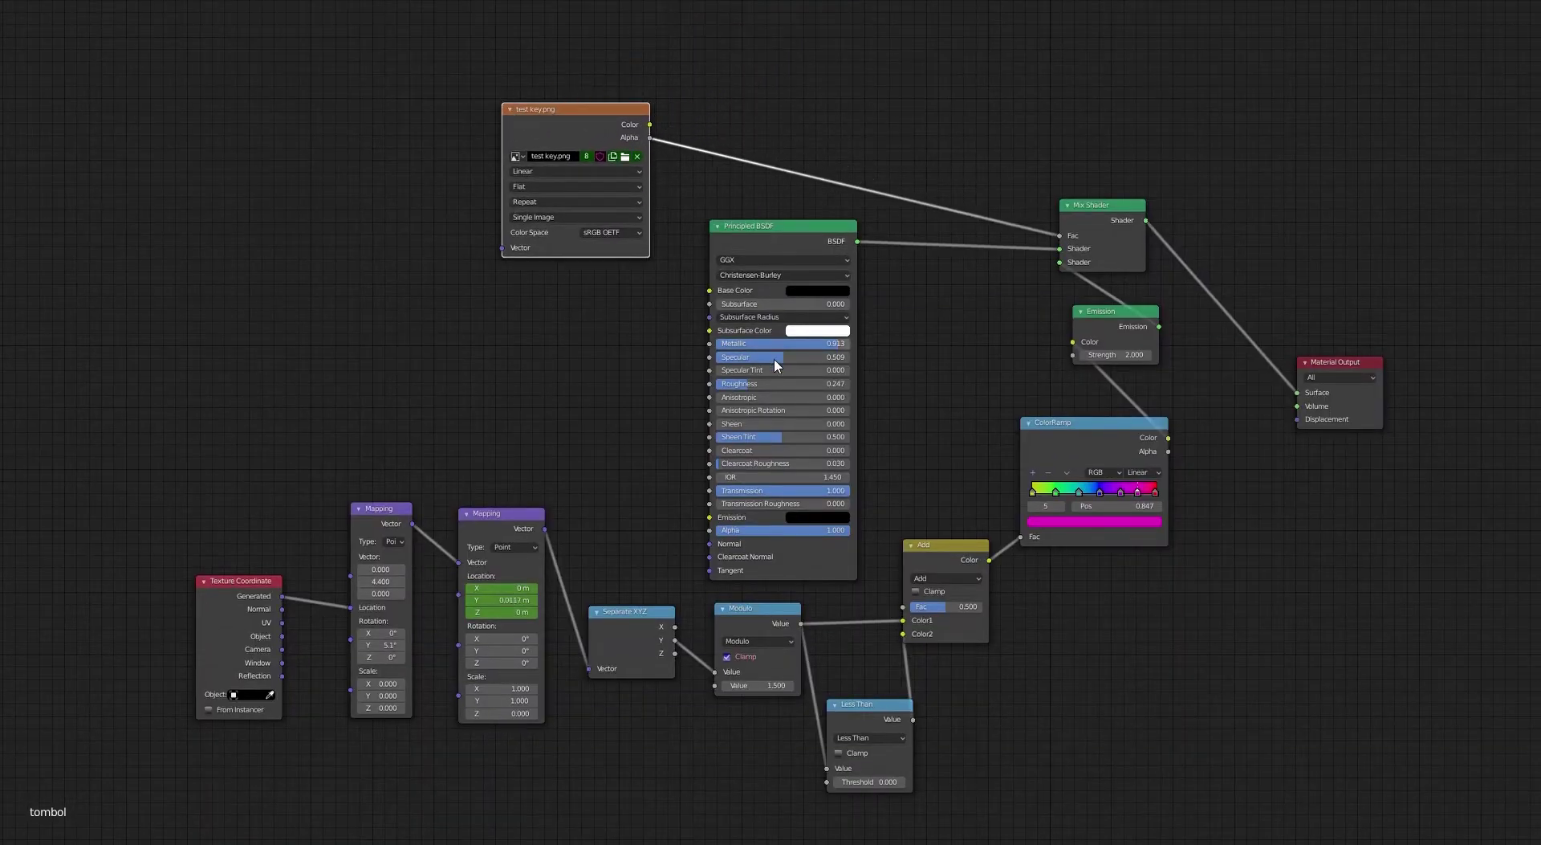
scroll(907, 372, "up", 3)
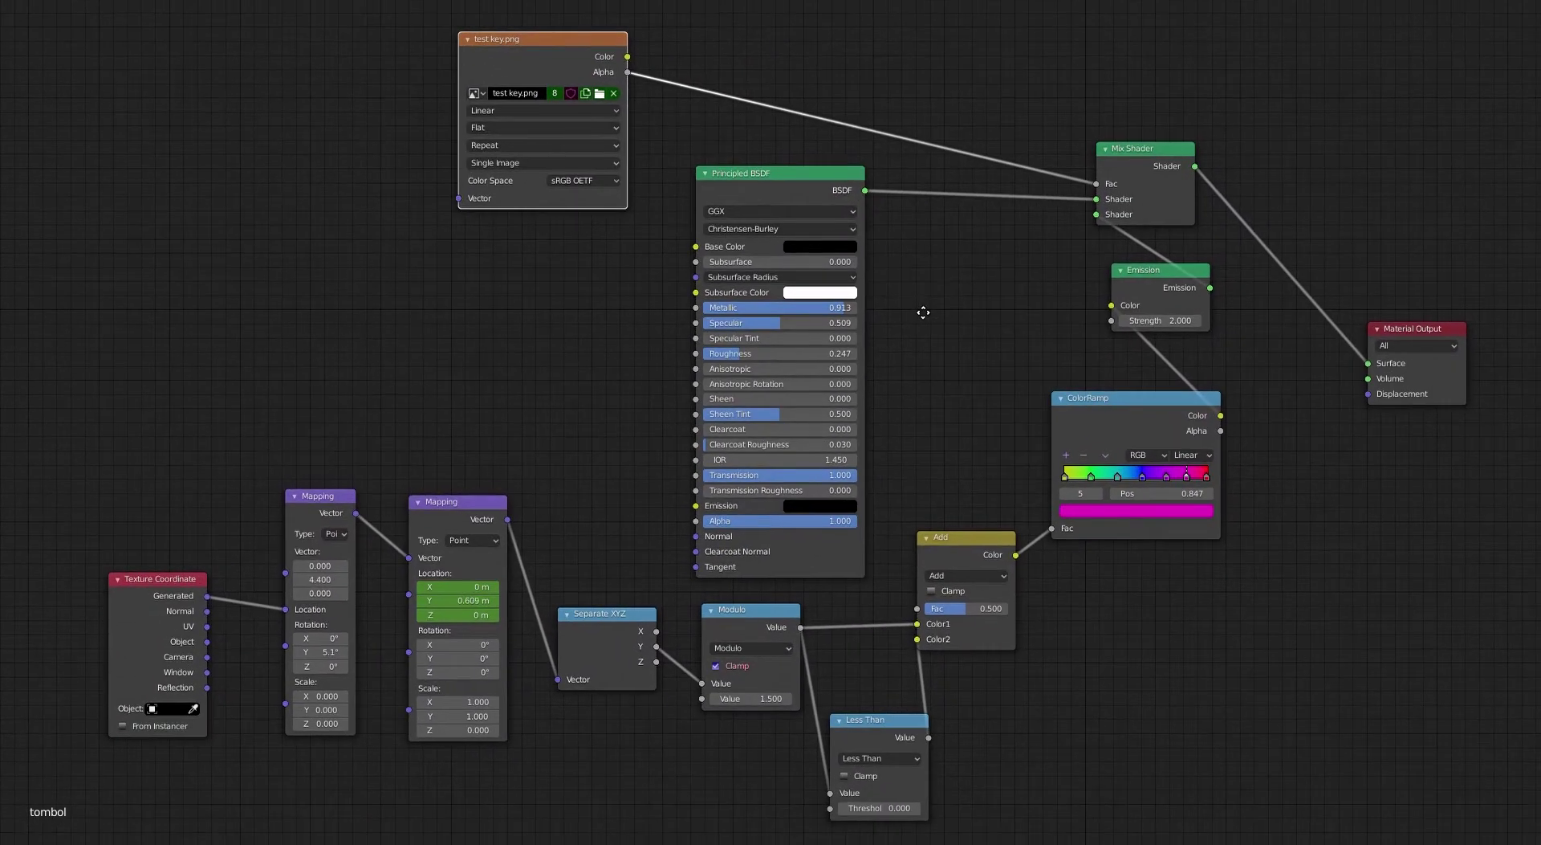
middle_click_drag(920, 314, 926, 310, "ctrl")
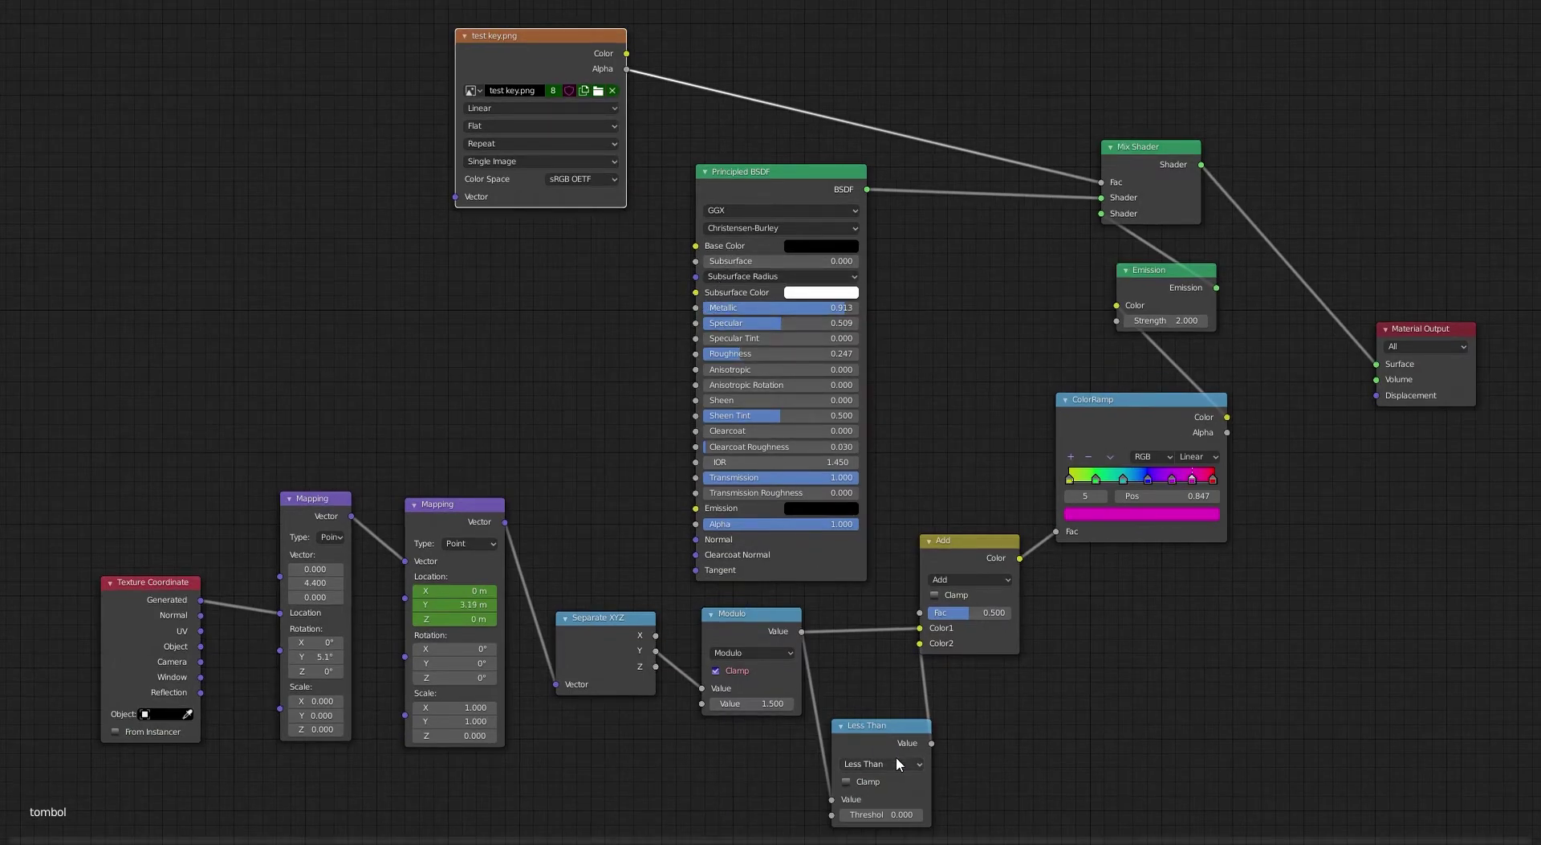
key("ctrl+alt+space")
Switch the render engine from Eevee to Cycles and stop playback to view the path-traced glow.
left_click(1466, 541)
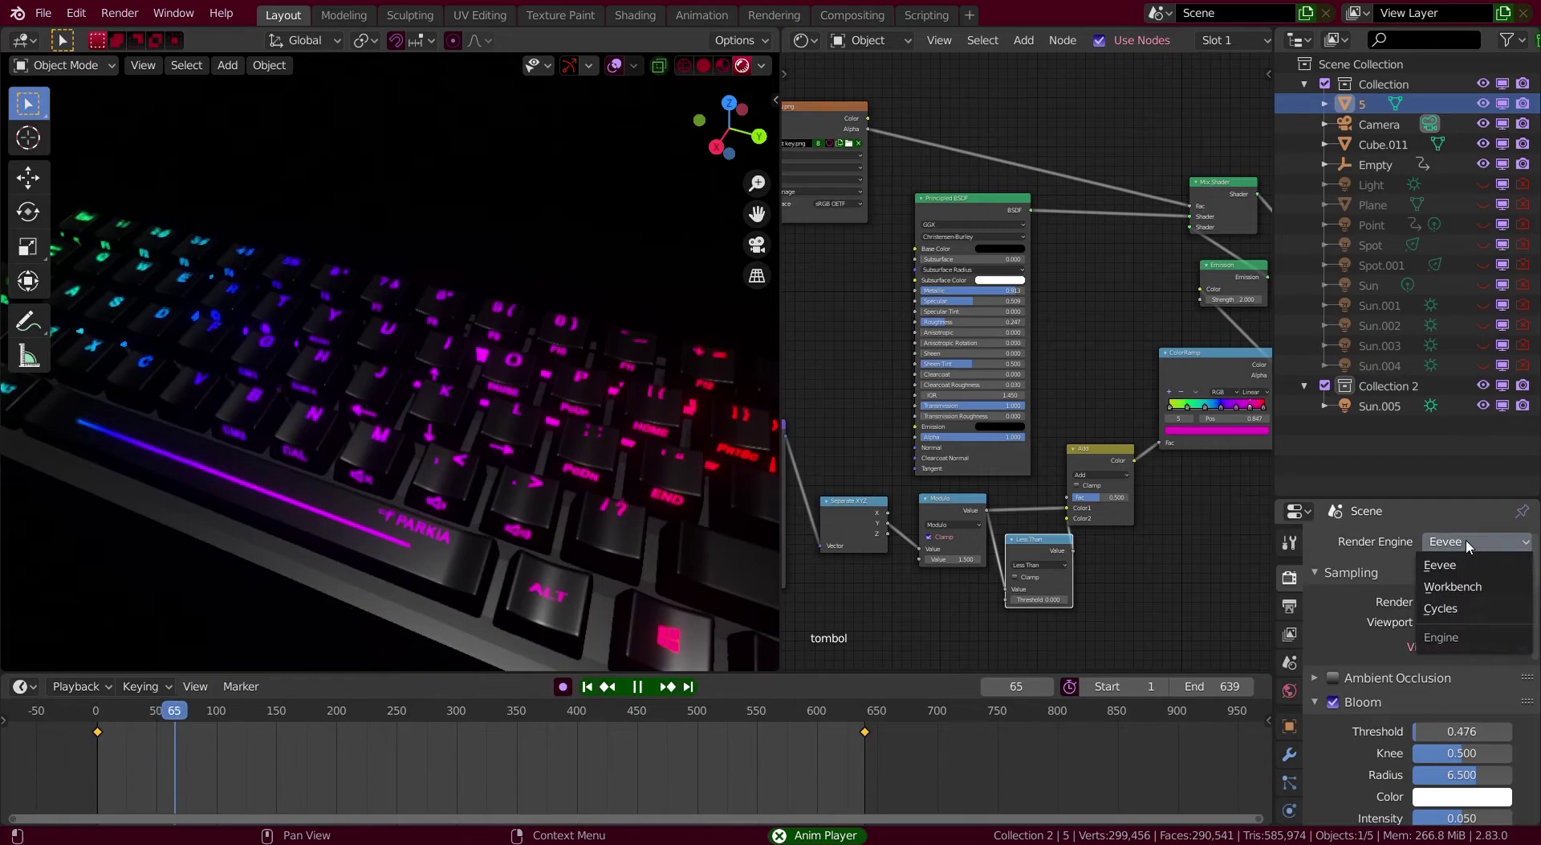
left_click(1463, 608)
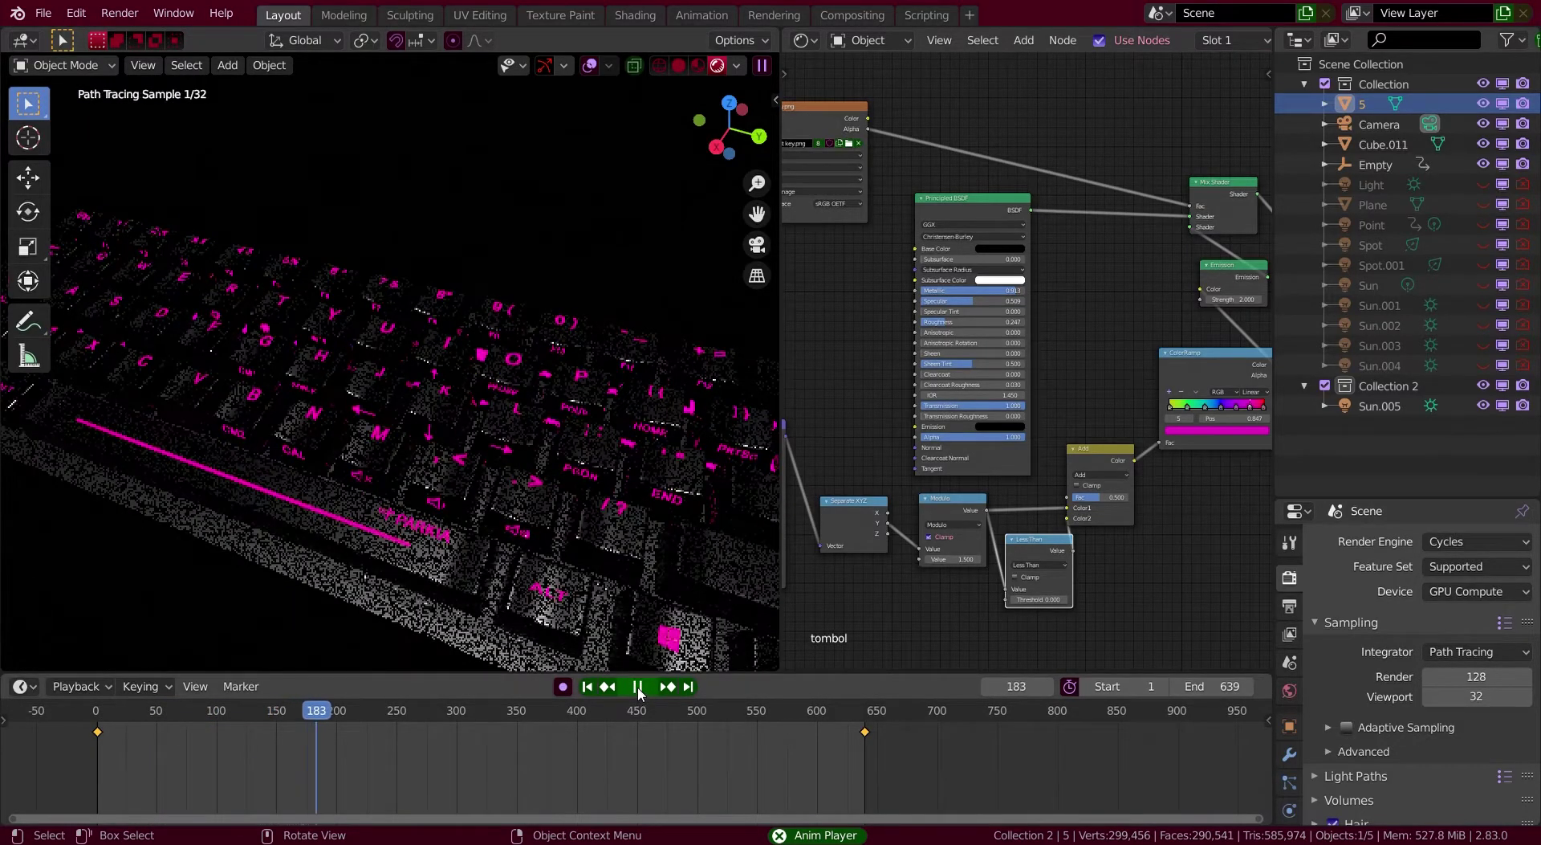
key("space")
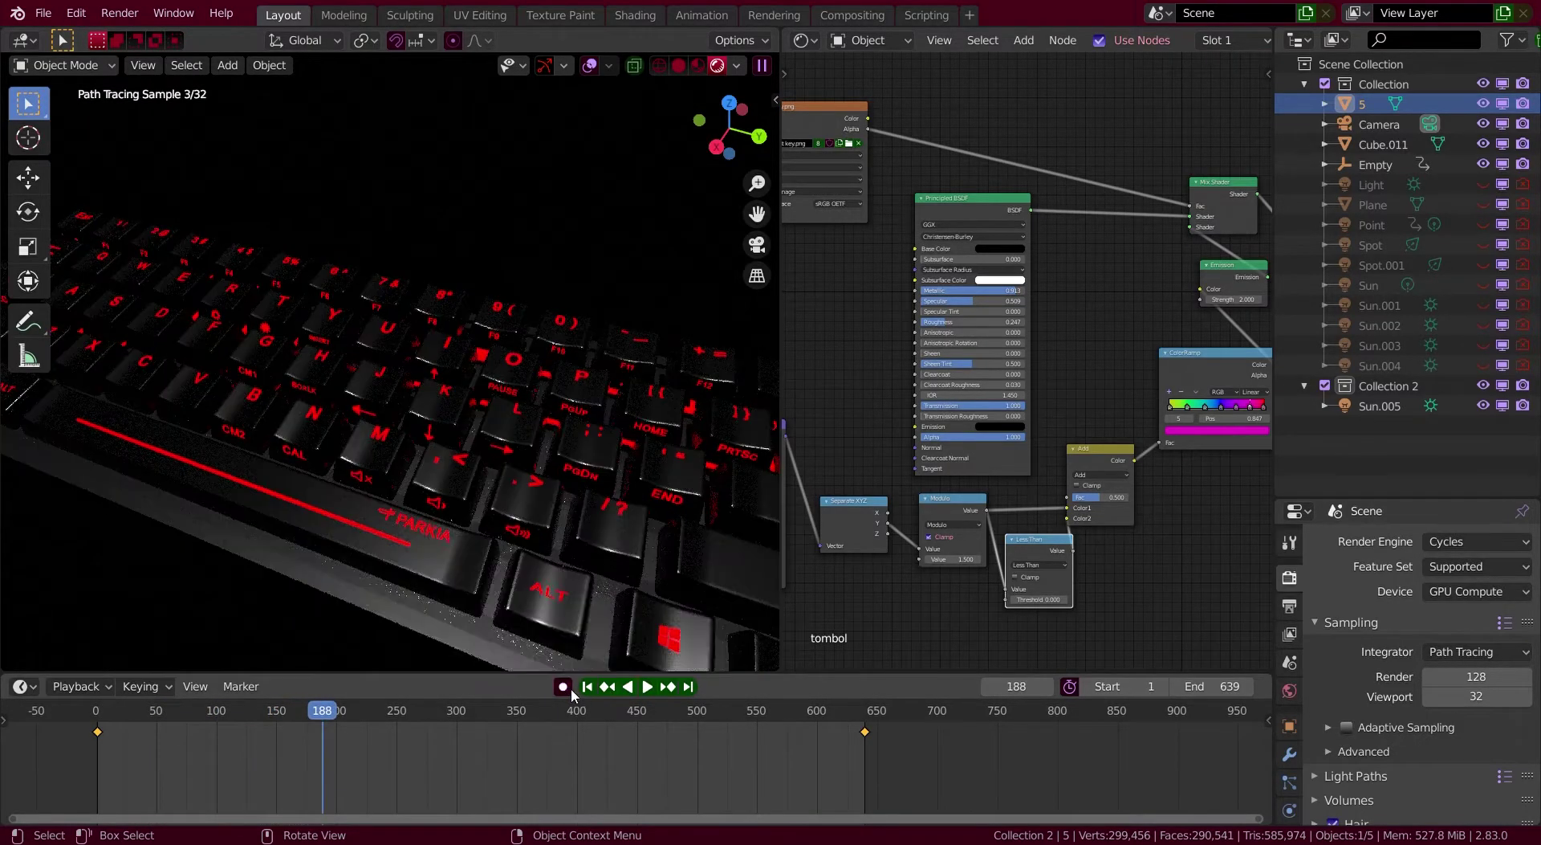
left_click(1462, 546)
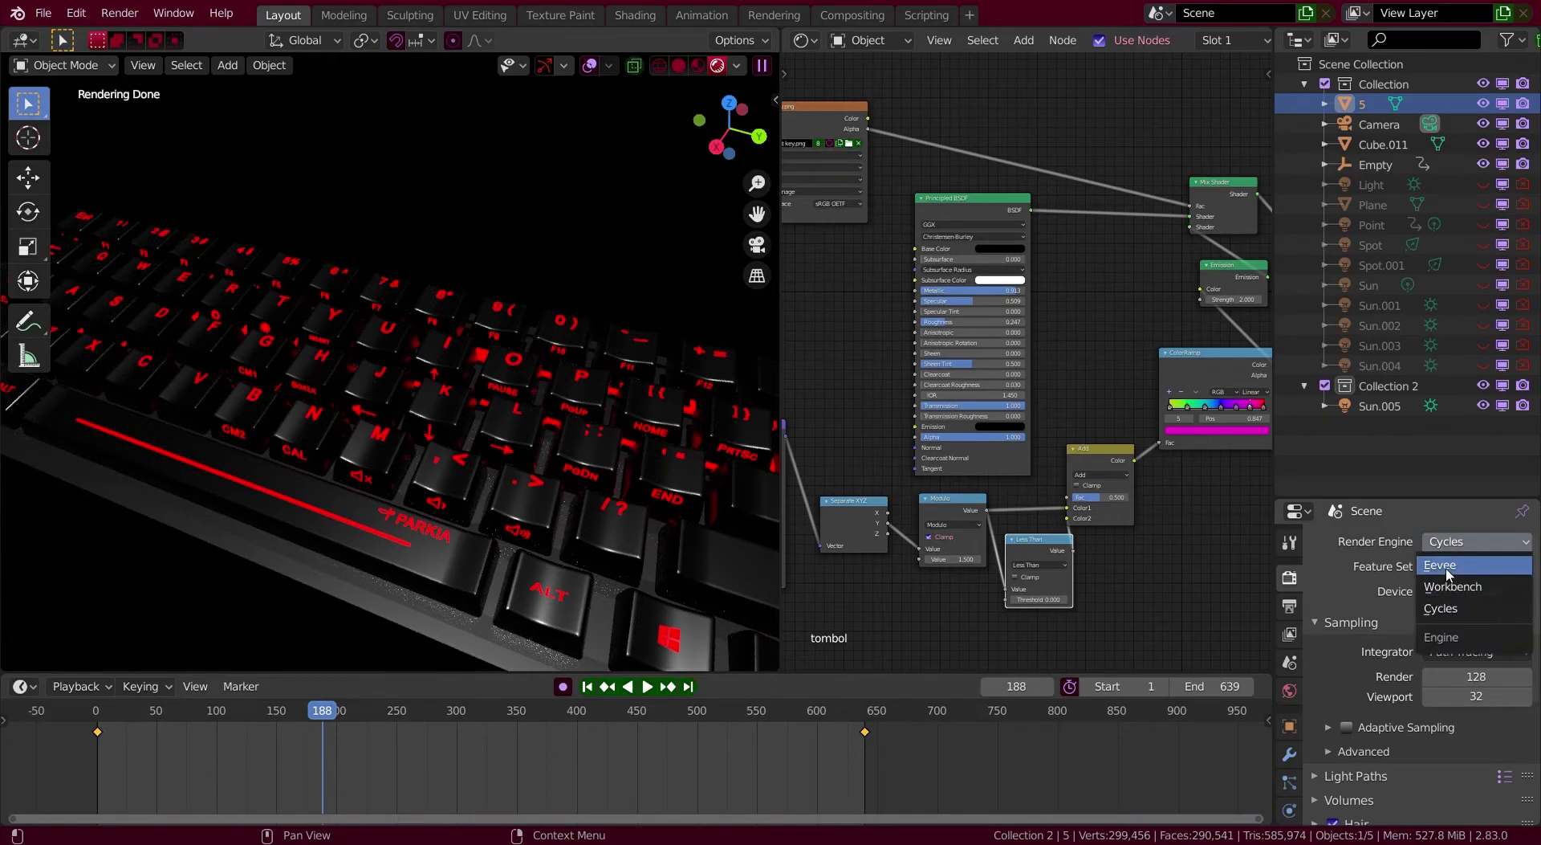
Switch the render engine back to Eevee.
scroll(541, 532, "up", 5)
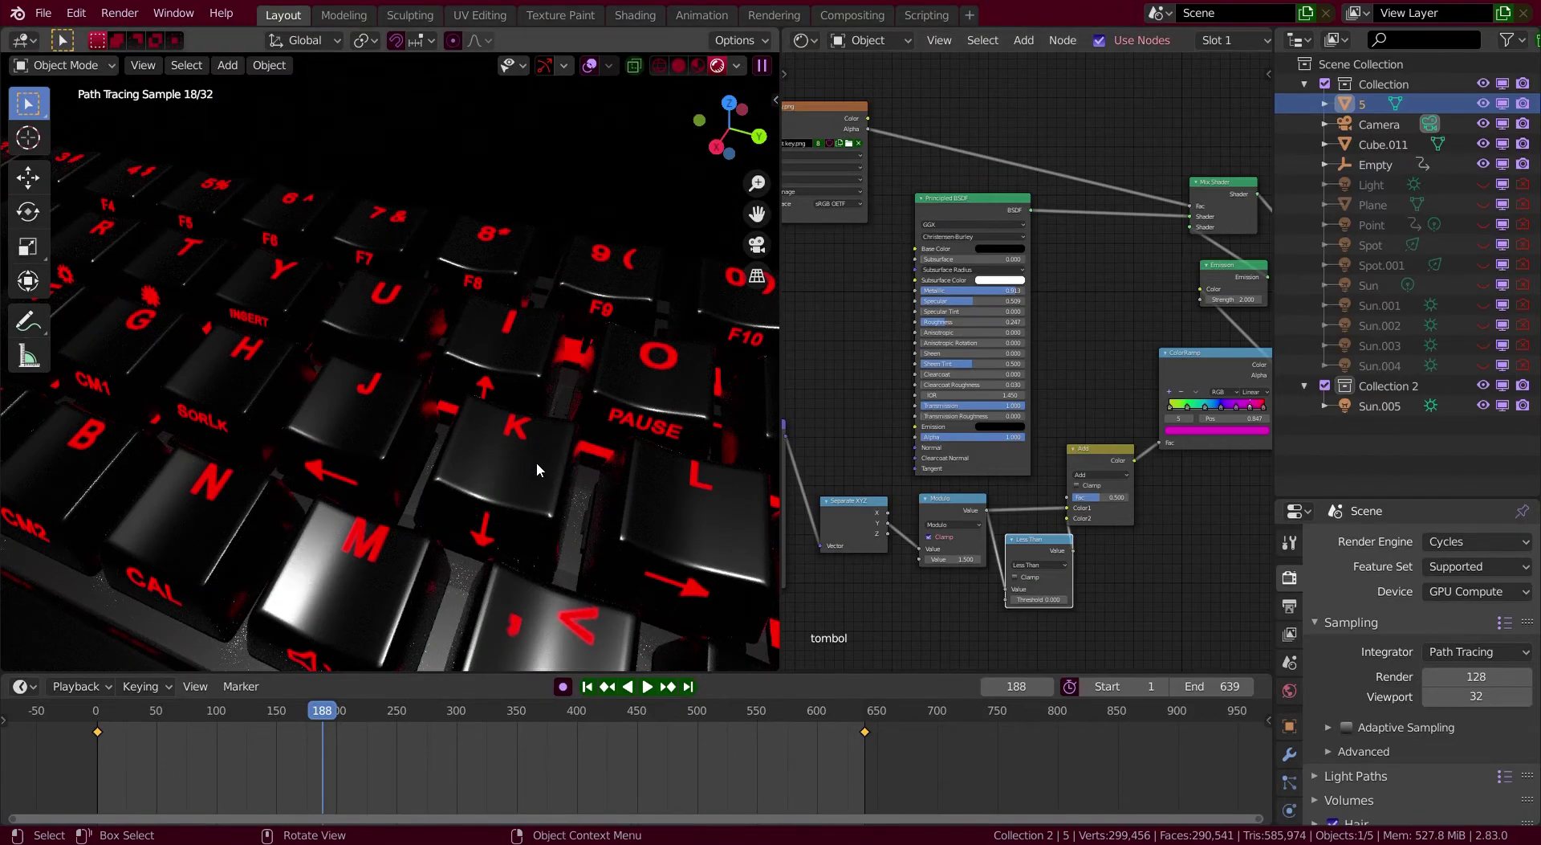
left_click(1461, 544)
left_click(1445, 566)
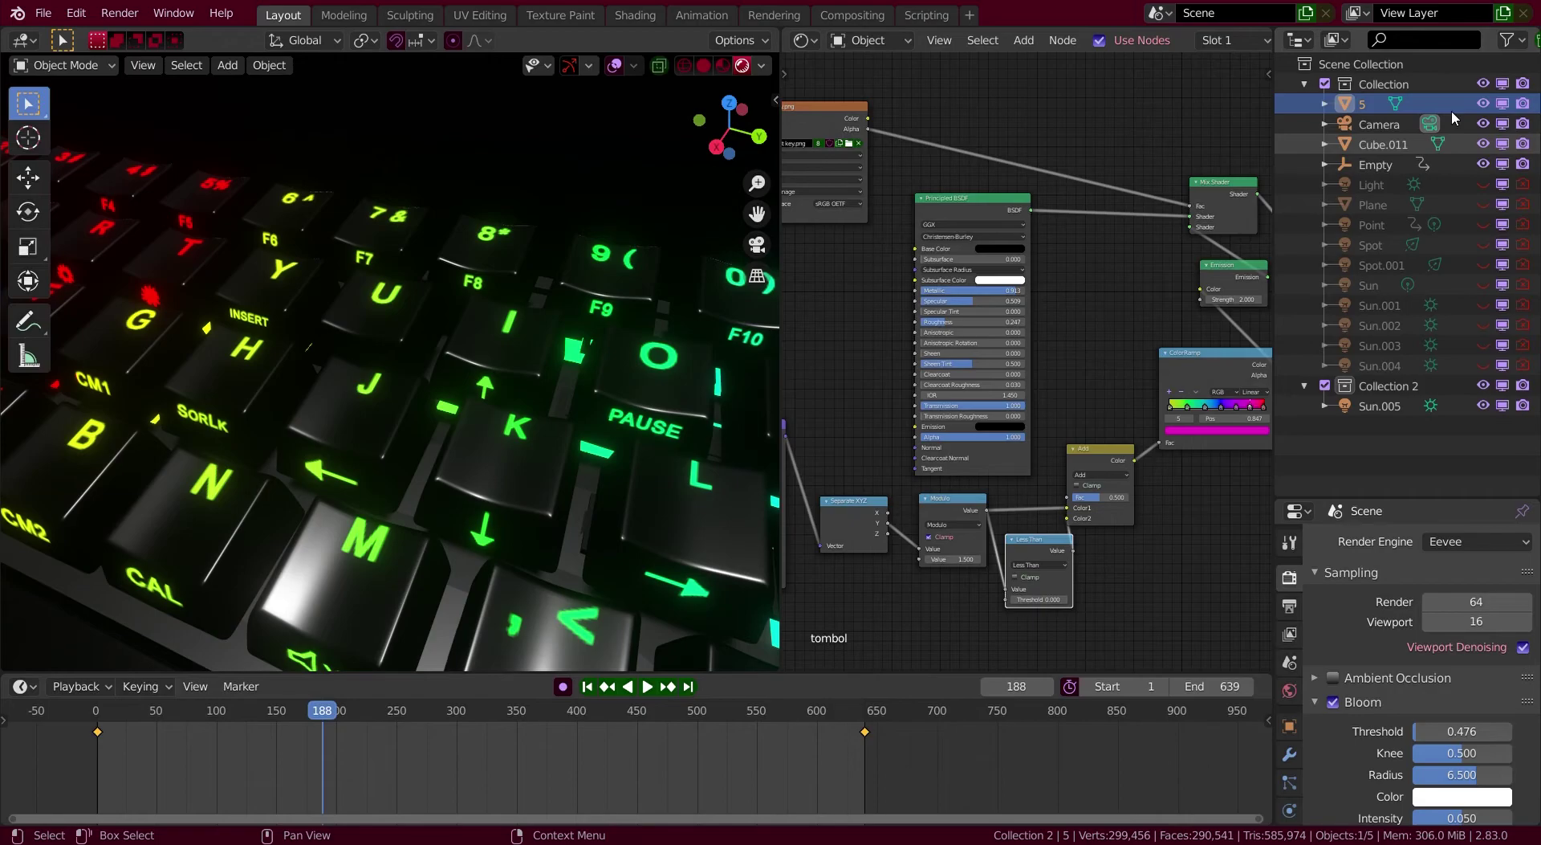
Play the animation from the first frame to watch the rainbow sweep across the keycap legends.
scroll(562, 626, "down", 5)
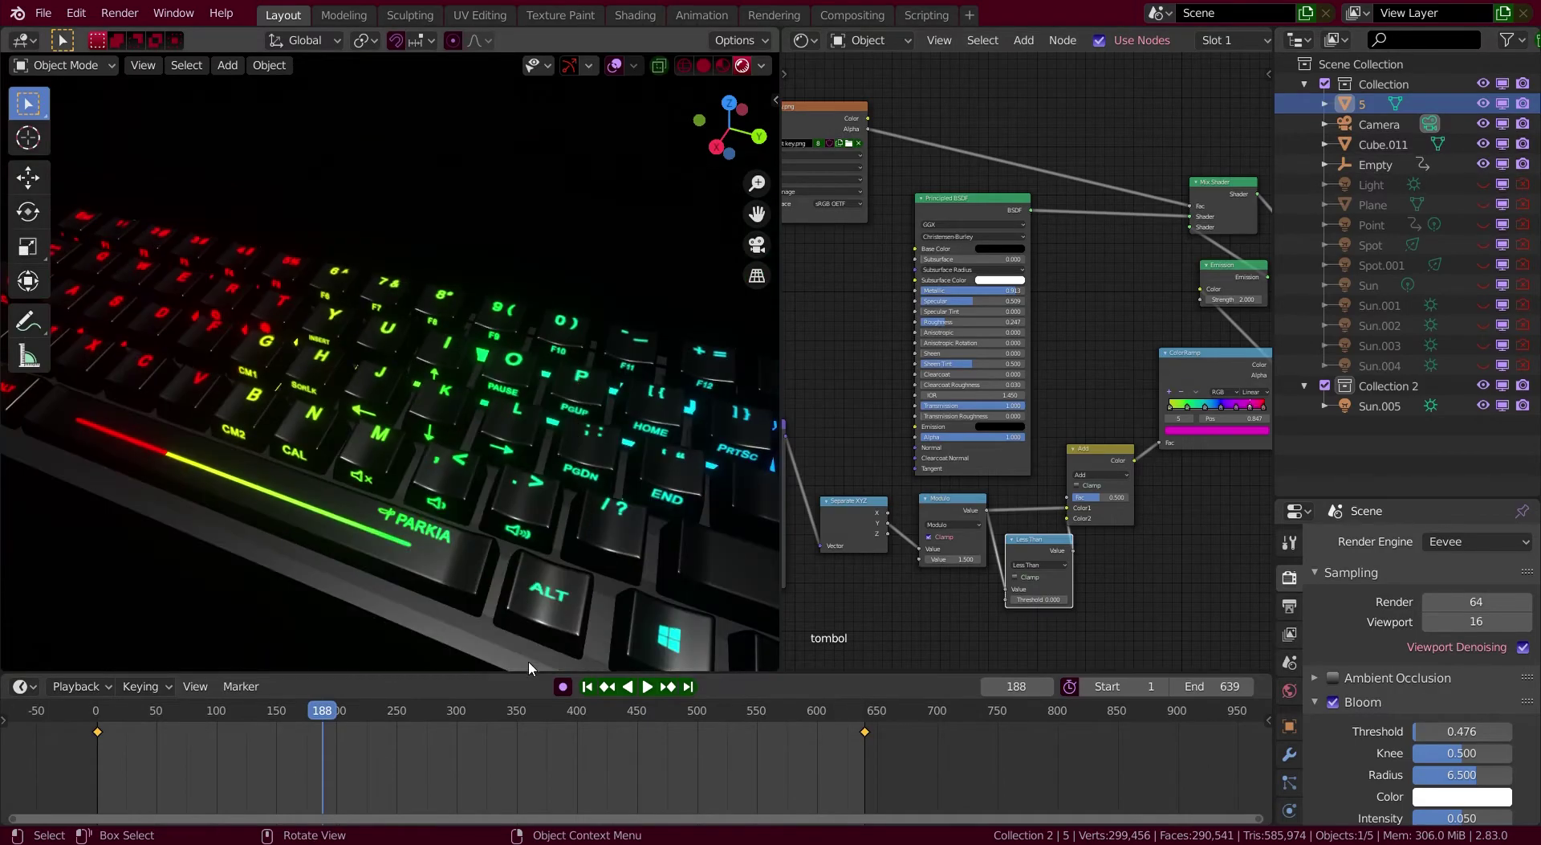
left_click(588, 686)
key("space")
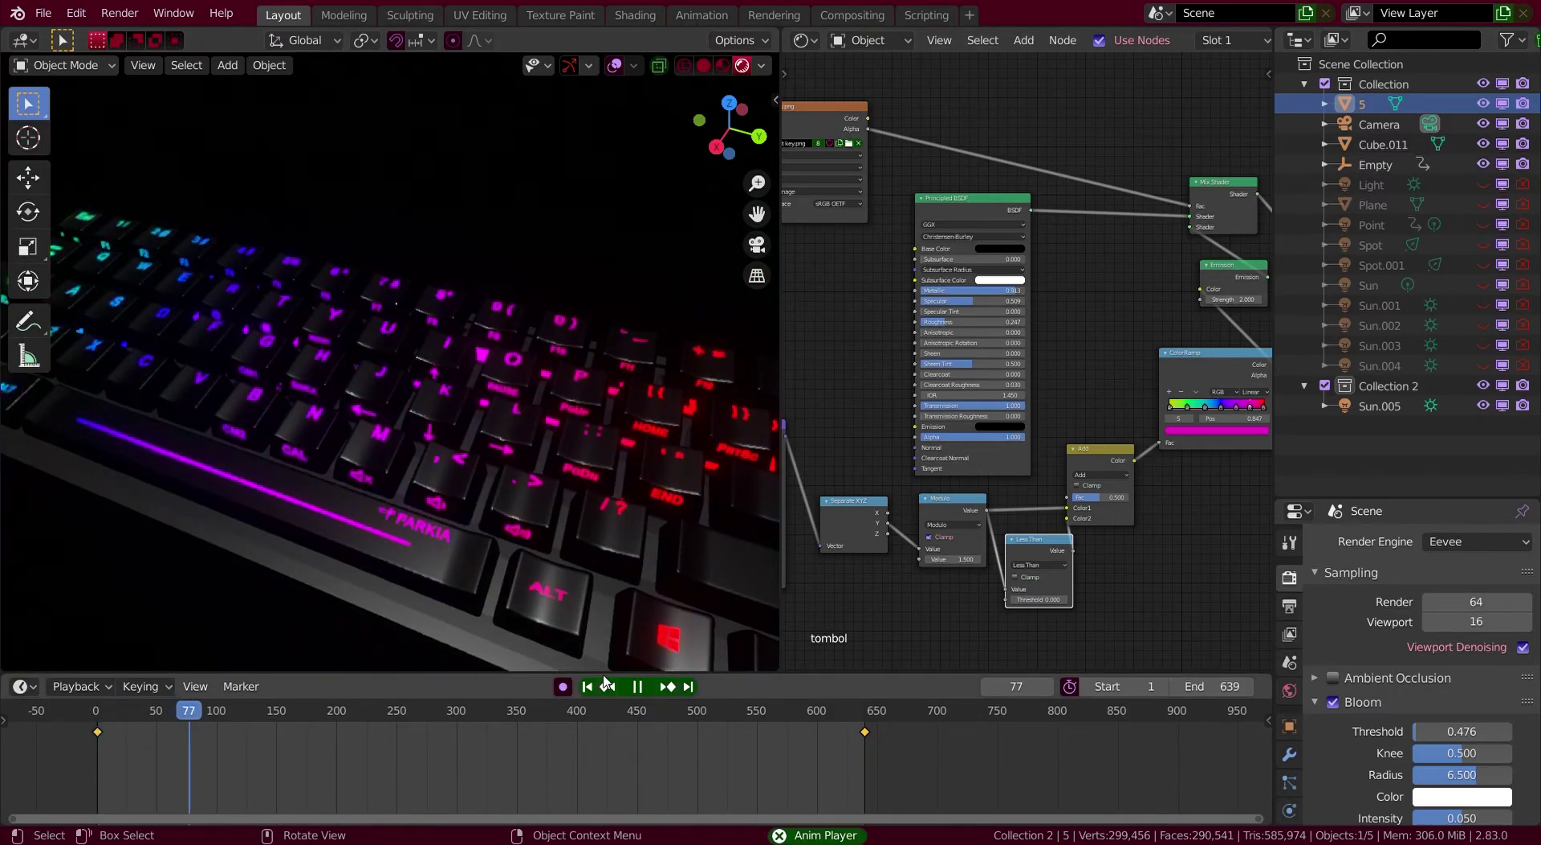